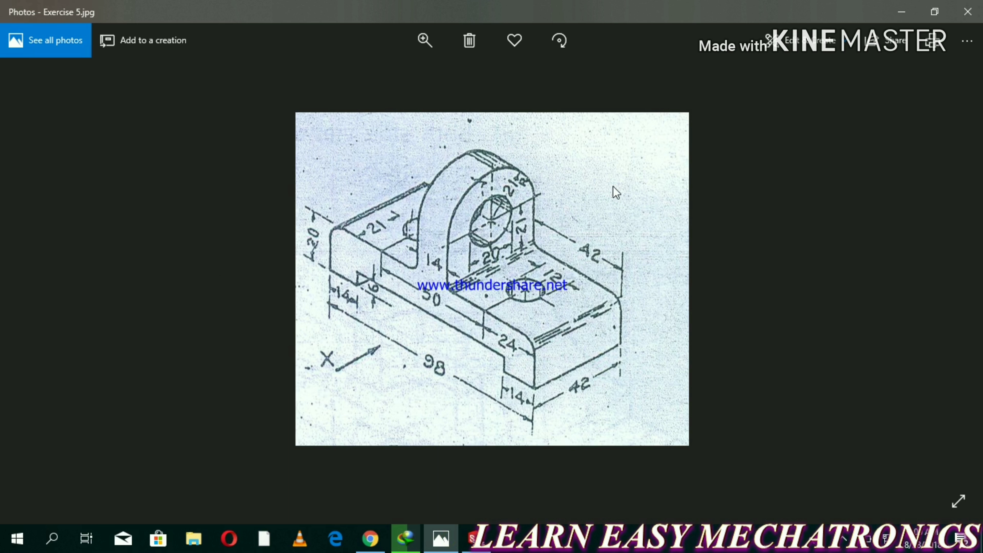
Switch from the Exercise 5.jpg reference back to the blank SOLIDWORKS Part1
{"action": "key", "text": "alt+Tab"}
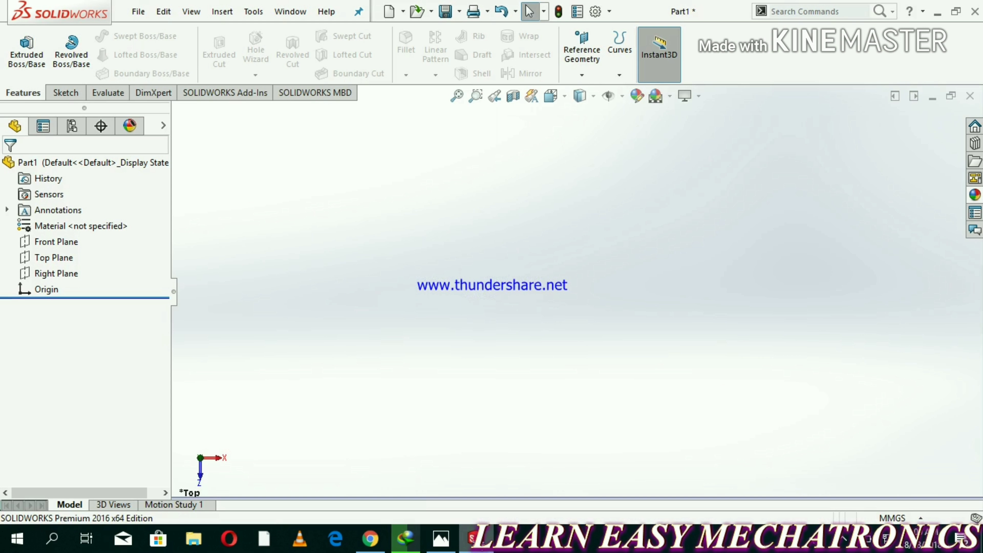
Draw a centre rectangle at the origin on the Top Plane, viewed normal to it
{"action": "left_click", "coordinate": [61, 259]}
{"action": "right_click", "coordinate": [62, 257]}
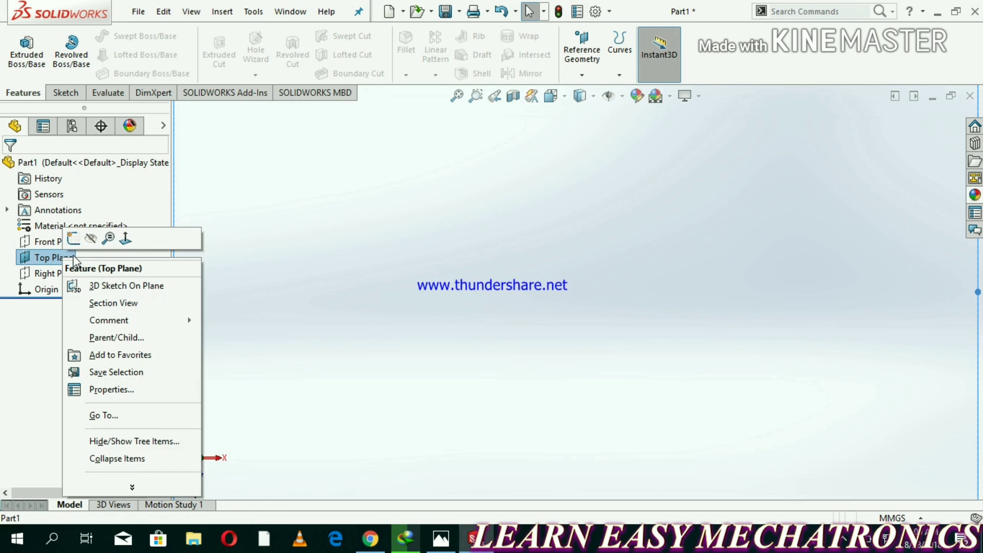
{"action": "left_click", "coordinate": [126, 239]}
{"action": "left_click", "coordinate": [64, 93]}
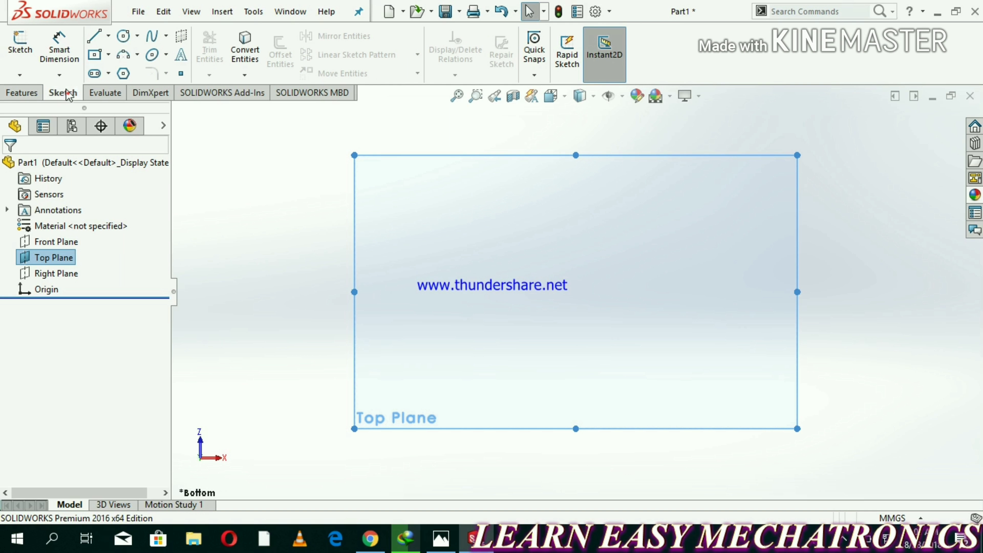
{"action": "left_click", "coordinate": [108, 55]}
{"action": "left_click", "coordinate": [155, 90]}
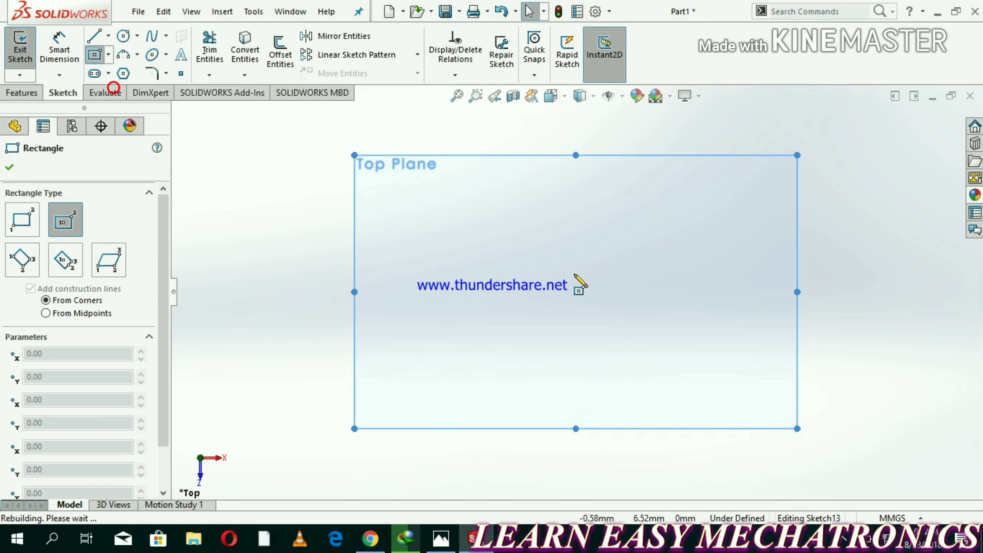
{"action": "left_click", "coordinate": [576, 292]}
{"action": "left_click", "coordinate": [414, 207]}
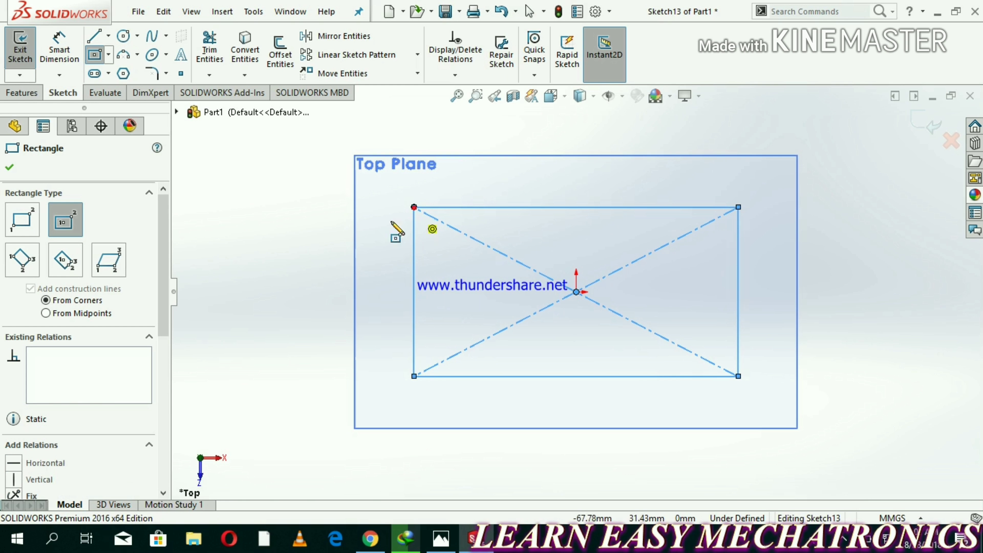
Dimension the rectangle 98 mm wide and 42 mm tall, checking the reference drawing
{"action": "left_click", "coordinate": [64, 56]}
{"action": "left_click", "coordinate": [449, 542]}
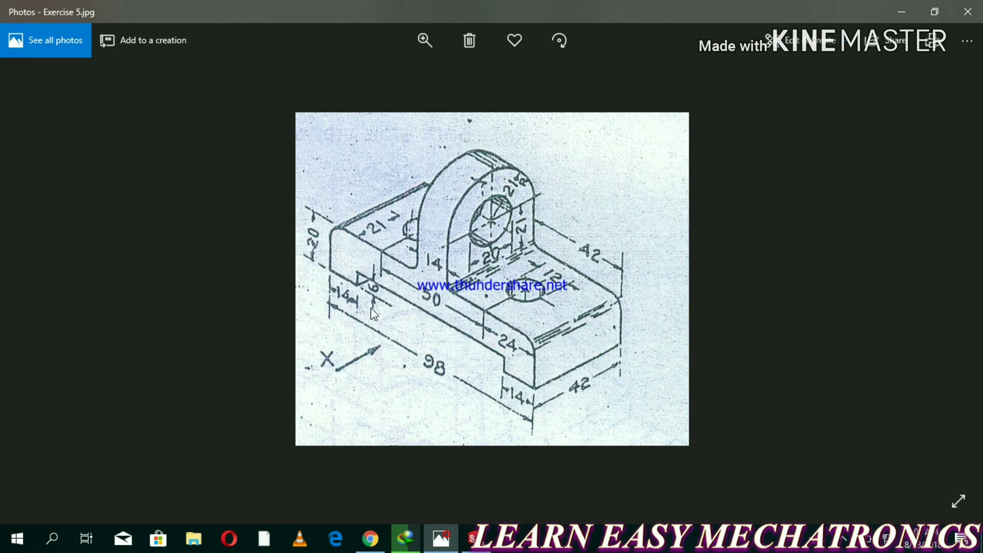
{"action": "left_click", "coordinate": [447, 544]}
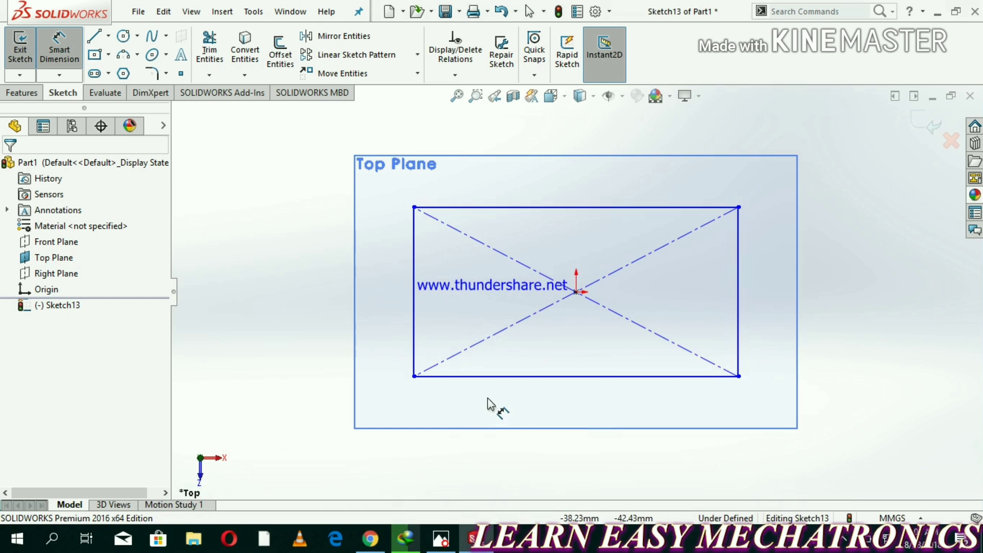
{"action": "left_click", "coordinate": [513, 374]}
{"action": "left_click", "coordinate": [533, 407]}
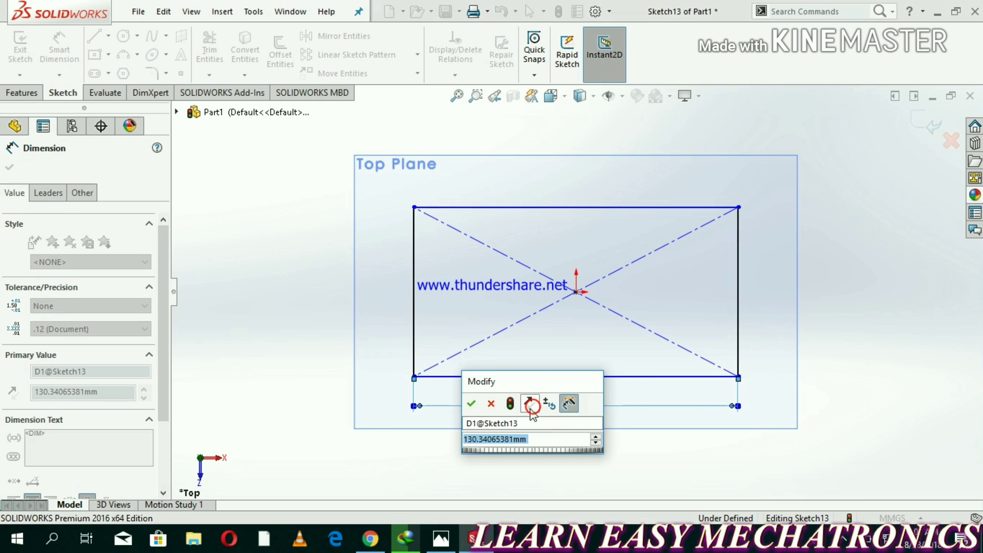
{"action": "type", "text": "98"}
{"action": "key", "text": "Return"}
{"action": "left_click", "coordinate": [412, 339]}
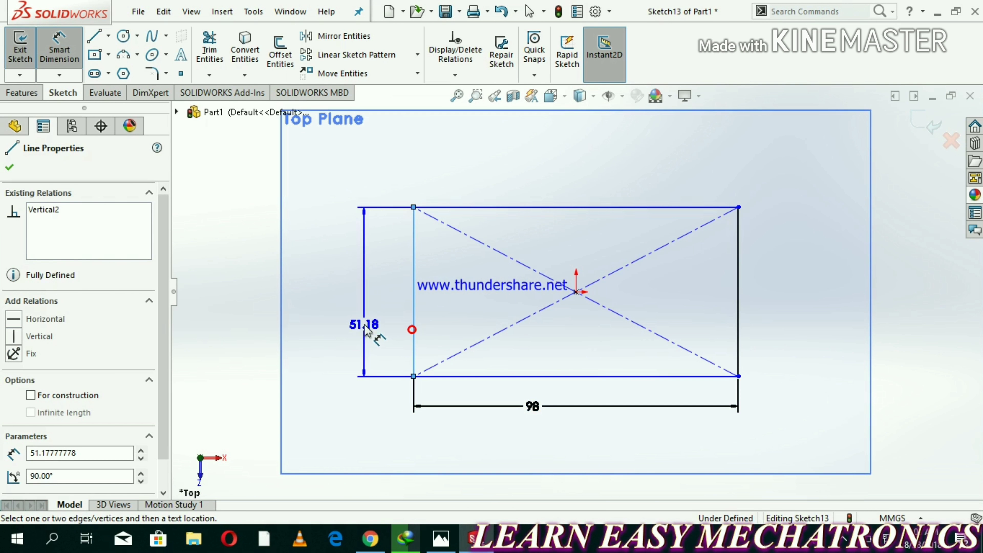
{"action": "left_click", "coordinate": [363, 325]}
{"action": "type", "text": "42"}
{"action": "key", "text": "Return"}
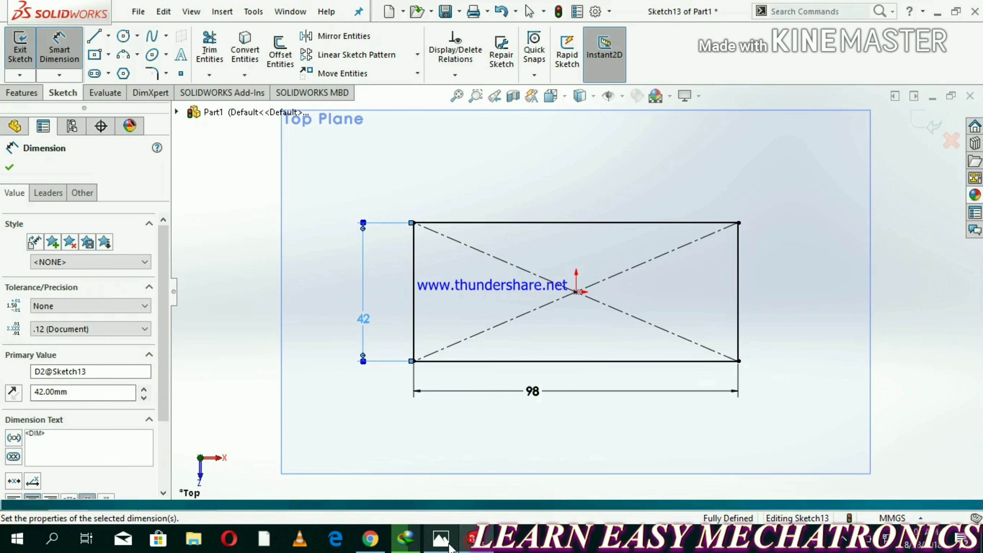
{"action": "left_click", "coordinate": [445, 543]}
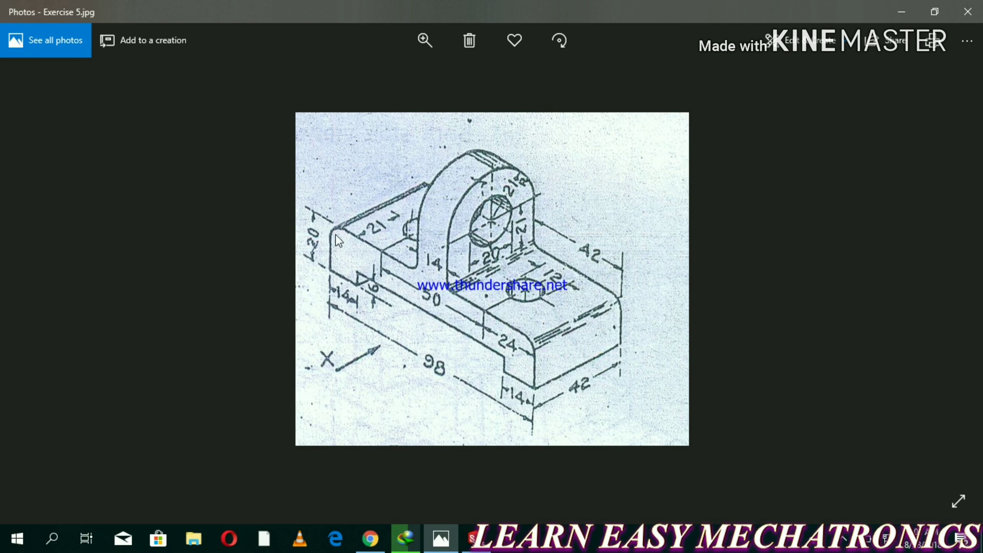
{"action": "left_click", "coordinate": [471, 539]}
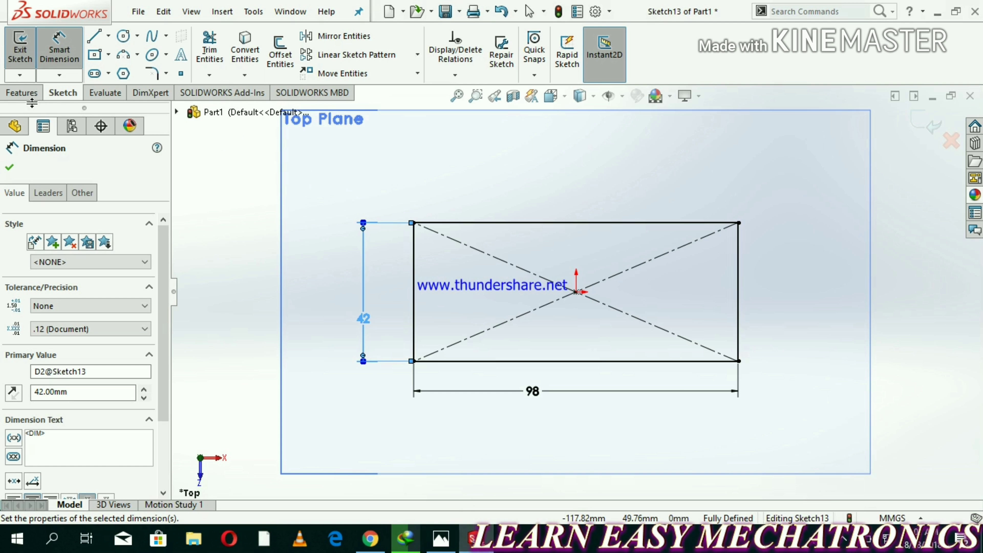
Extrude the rectangle 20 mm into a solid base block
{"action": "left_click", "coordinate": [23, 94]}
{"action": "left_click", "coordinate": [26, 50]}
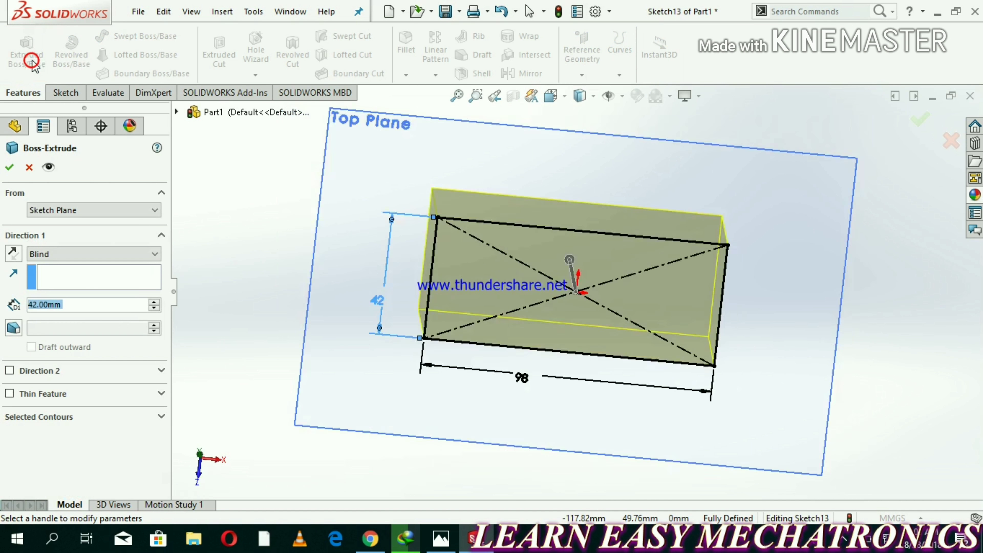
{"action": "type", "text": "2"}
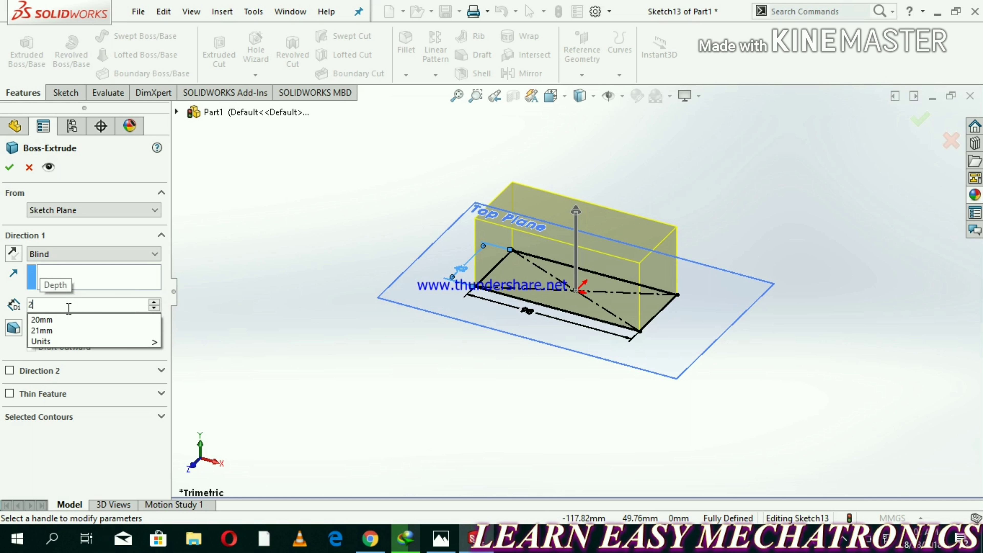
{"action": "type", "text": "0"}
{"action": "key", "text": "Return"}
{"action": "left_click", "coordinate": [9, 167]}
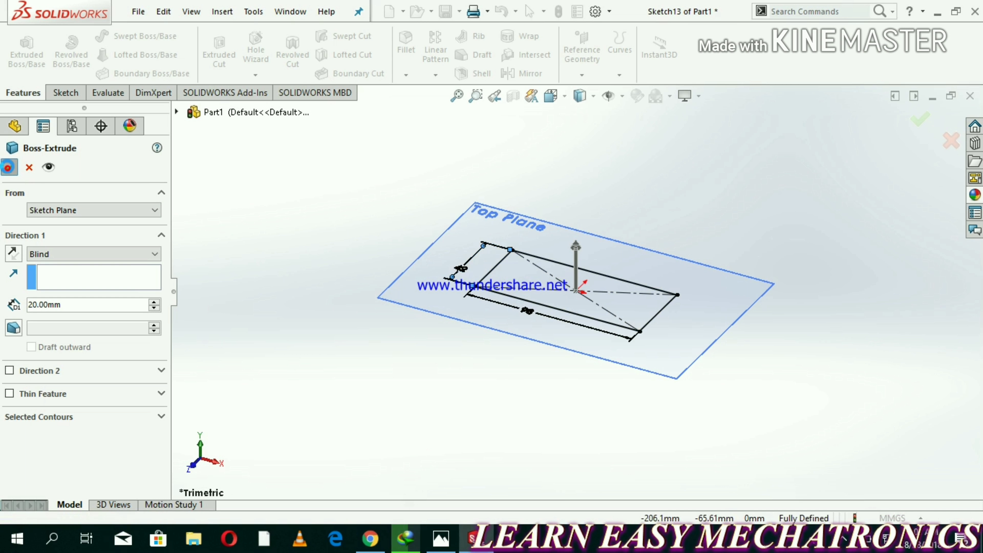
Show the block in isometric view, then look straight at its front face
{"action": "left_click", "coordinate": [561, 99]}
{"action": "left_click", "coordinate": [631, 133]}
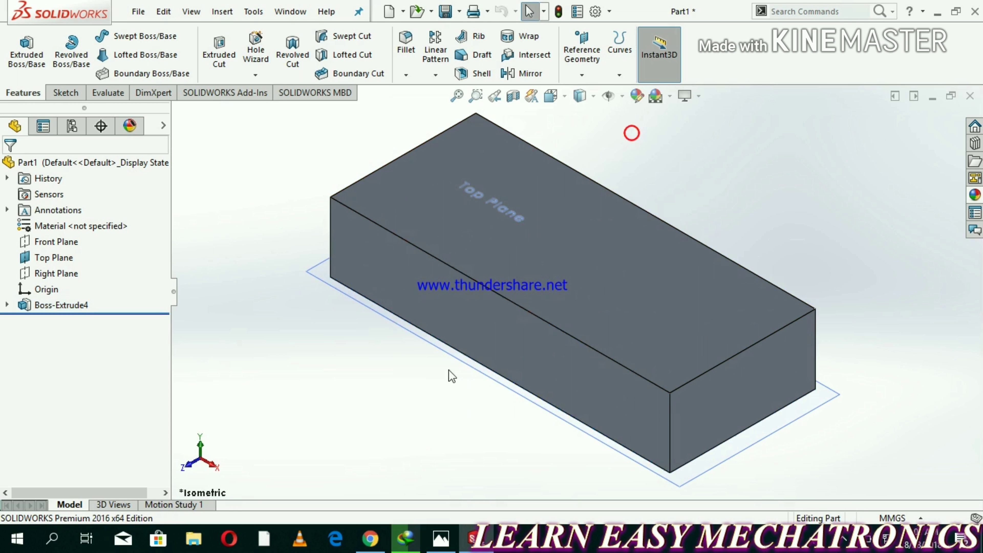
{"action": "left_click", "coordinate": [483, 335]}
{"action": "left_click", "coordinate": [595, 293]}
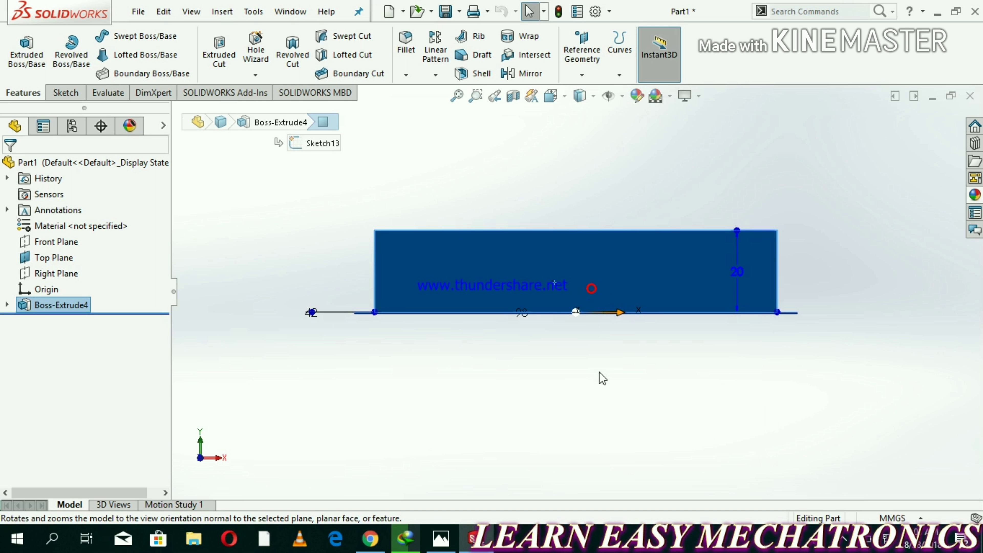
{"action": "left_click", "coordinate": [595, 371]}
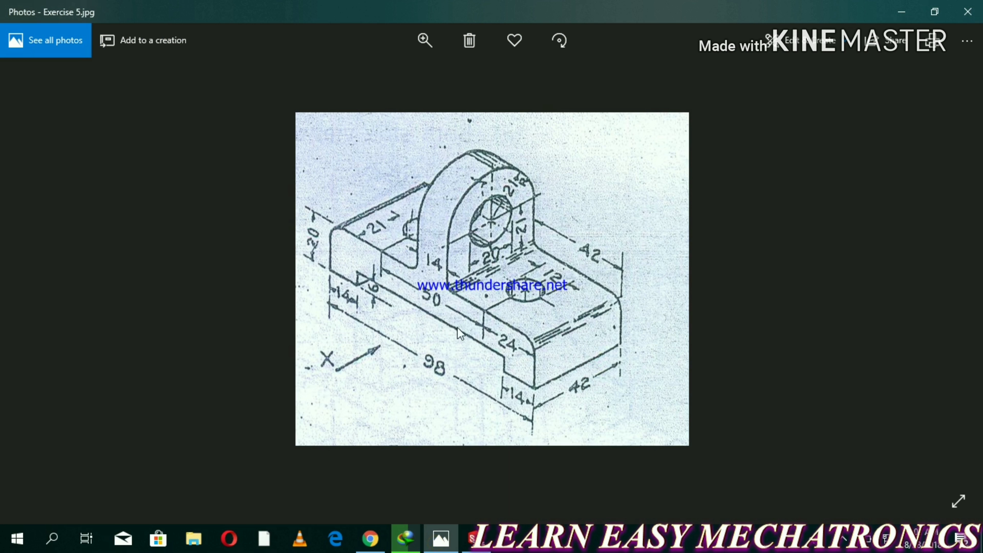
Hide the Top Plane and sketch a centre rectangle on the front face's bottom edge midpoint
{"action": "left_click", "coordinate": [449, 541]}
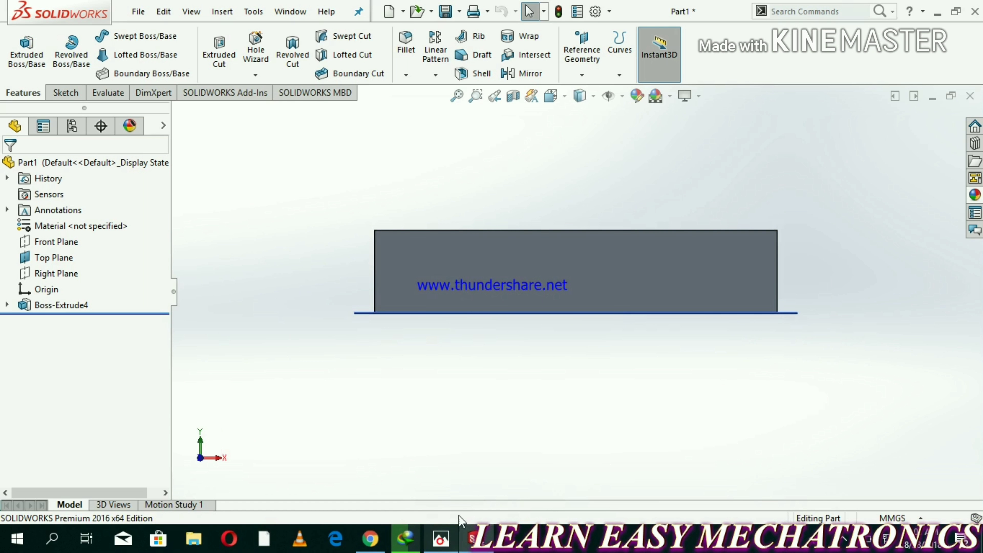
{"action": "left_click", "coordinate": [59, 94]}
{"action": "left_click", "coordinate": [72, 257]}
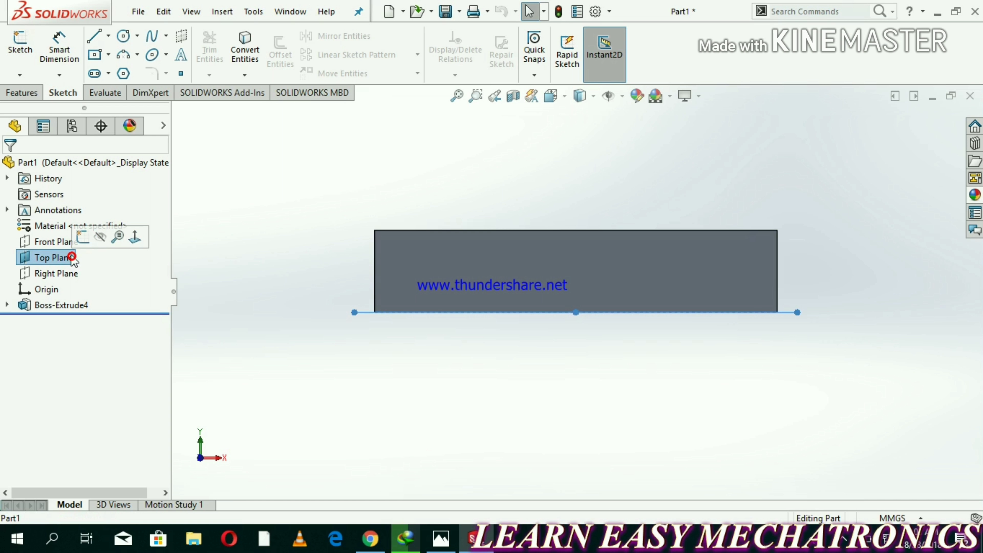
{"action": "left_click", "coordinate": [103, 237]}
{"action": "left_click", "coordinate": [102, 57]}
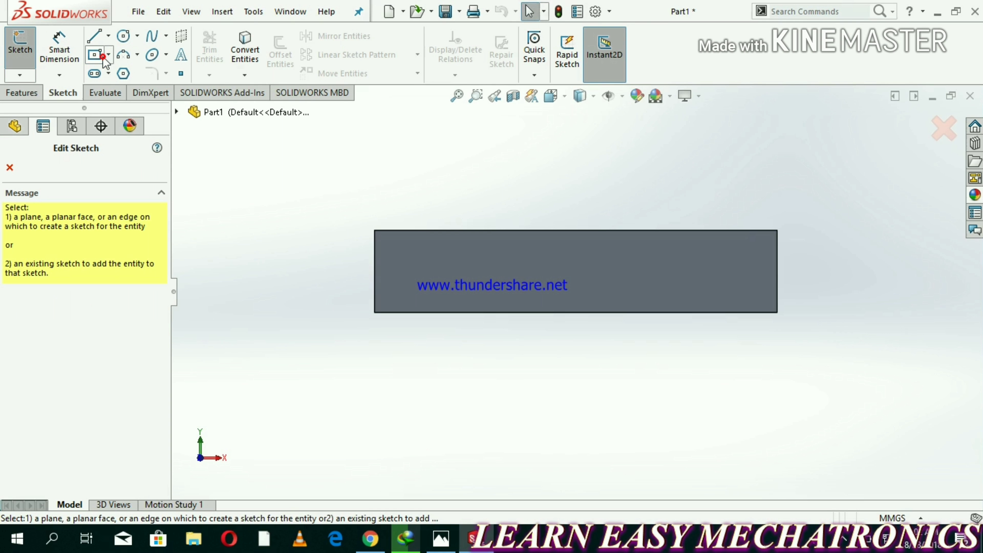
{"action": "left_click", "coordinate": [109, 55]}
{"action": "left_click", "coordinate": [125, 90]}
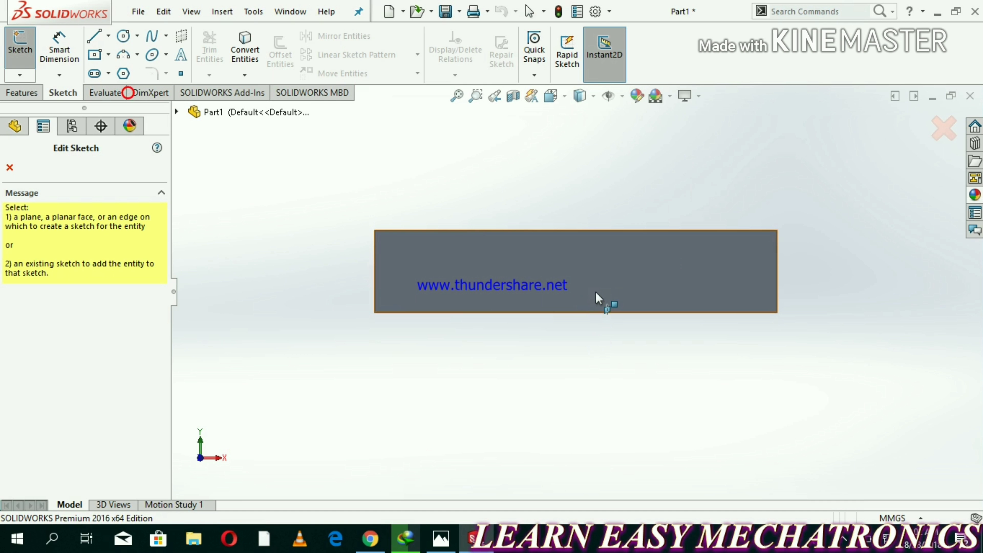
{"action": "left_click", "coordinate": [585, 310]}
{"action": "left_click", "coordinate": [576, 312]}
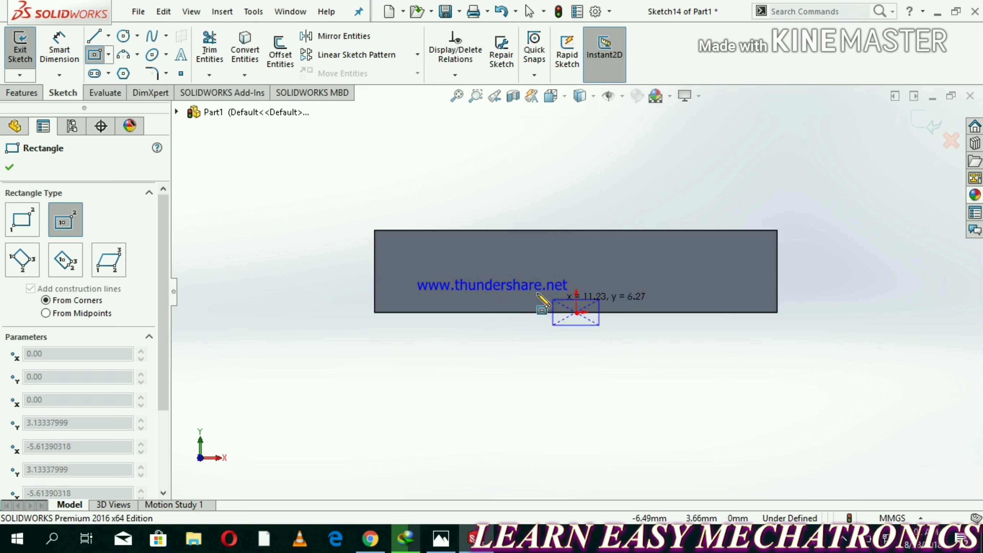
{"action": "left_click", "coordinate": [423, 275]}
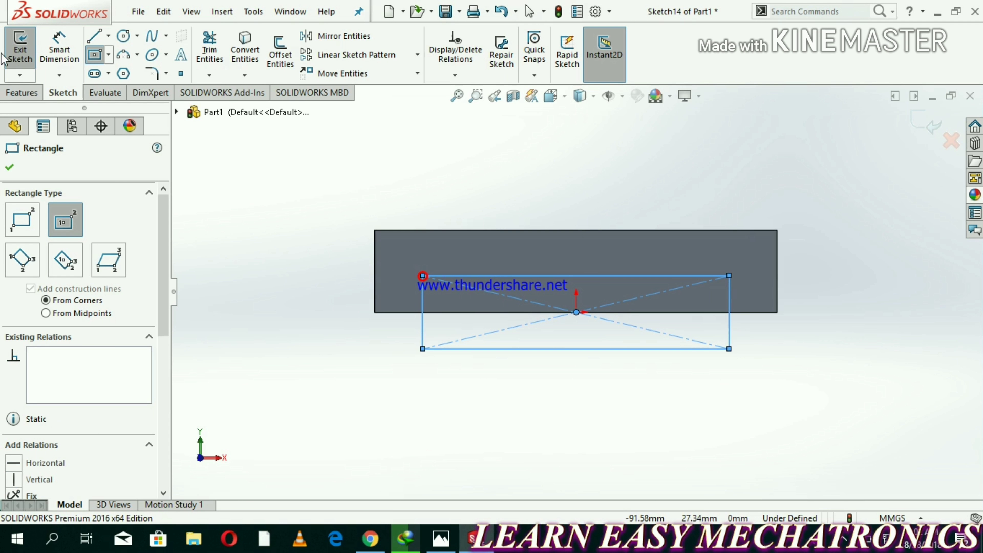
Locate the slot rectangle 14 mm from each block end and make it 6 mm tall
{"action": "left_click", "coordinate": [47, 48]}
{"action": "left_click", "coordinate": [424, 306]}
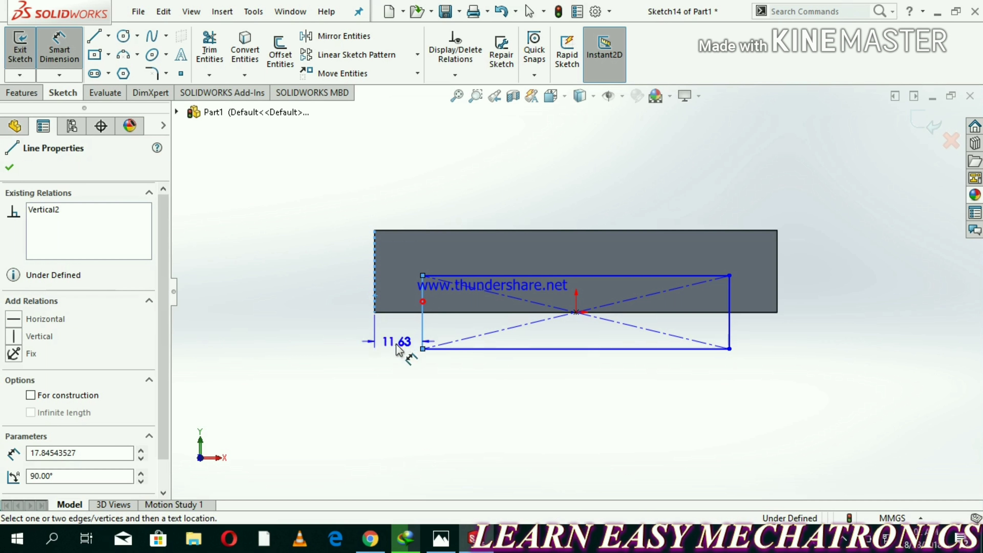
{"action": "left_click", "coordinate": [396, 365]}
{"action": "type", "text": "14"}
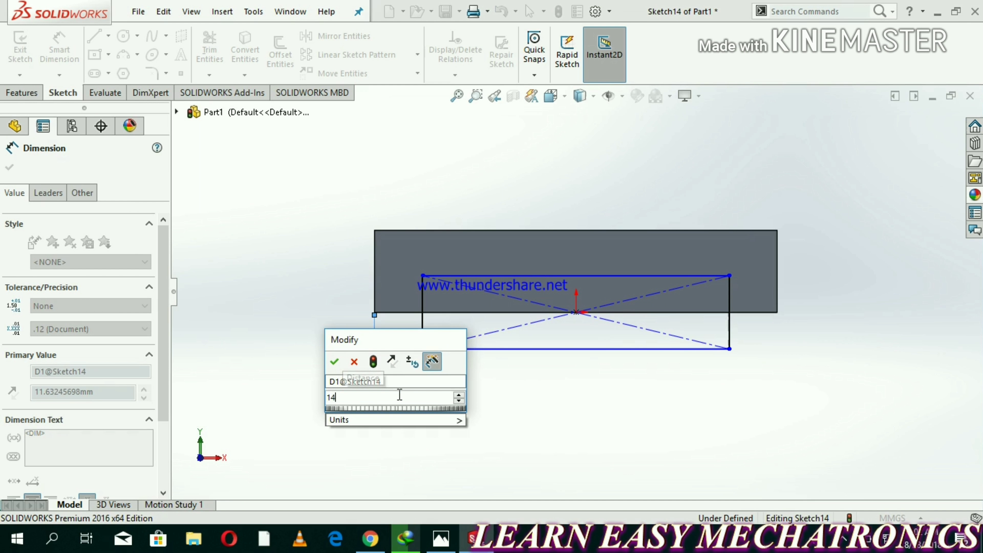
{"action": "key", "text": "Return"}
{"action": "left_click", "coordinate": [720, 321]}
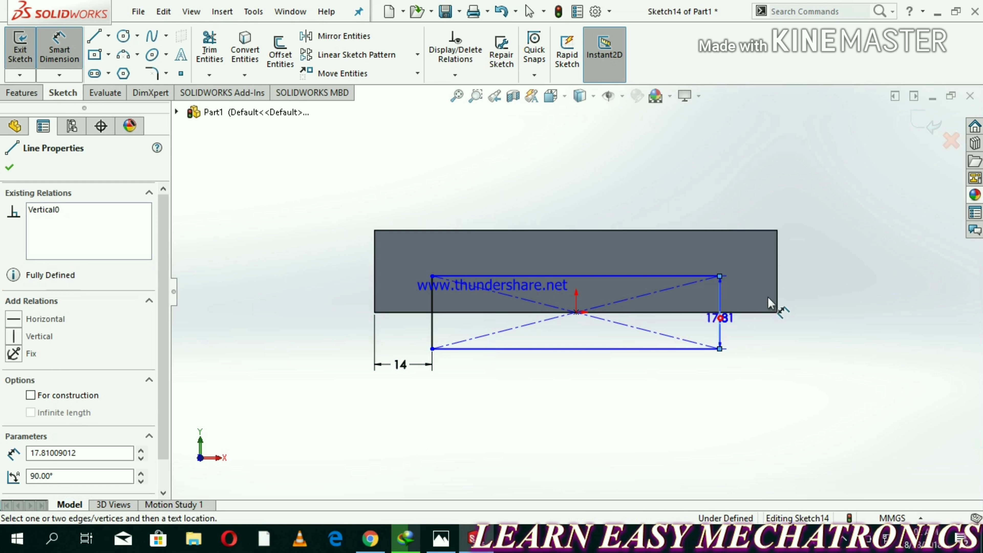
{"action": "left_click", "coordinate": [778, 301]}
{"action": "left_click", "coordinate": [756, 343]}
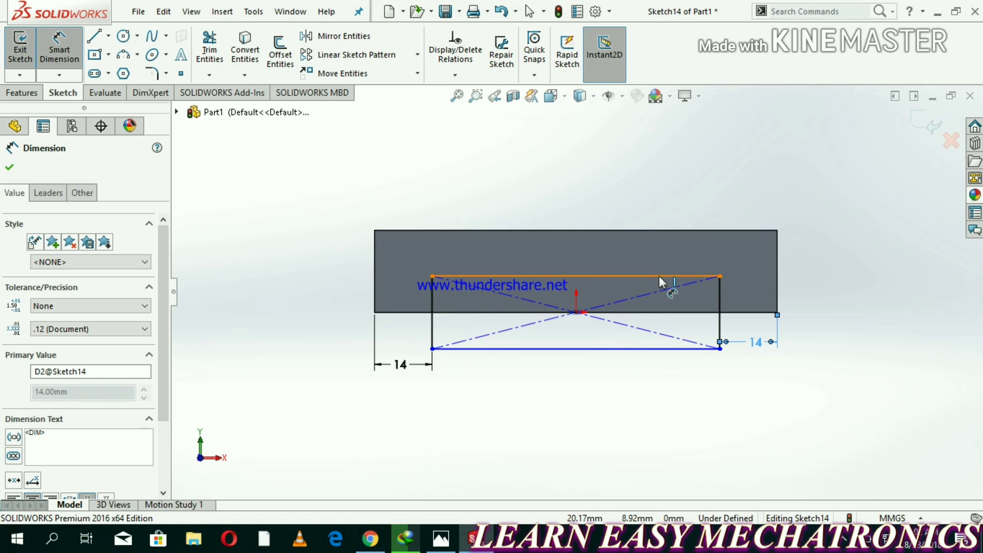
{"action": "left_click", "coordinate": [445, 313]}
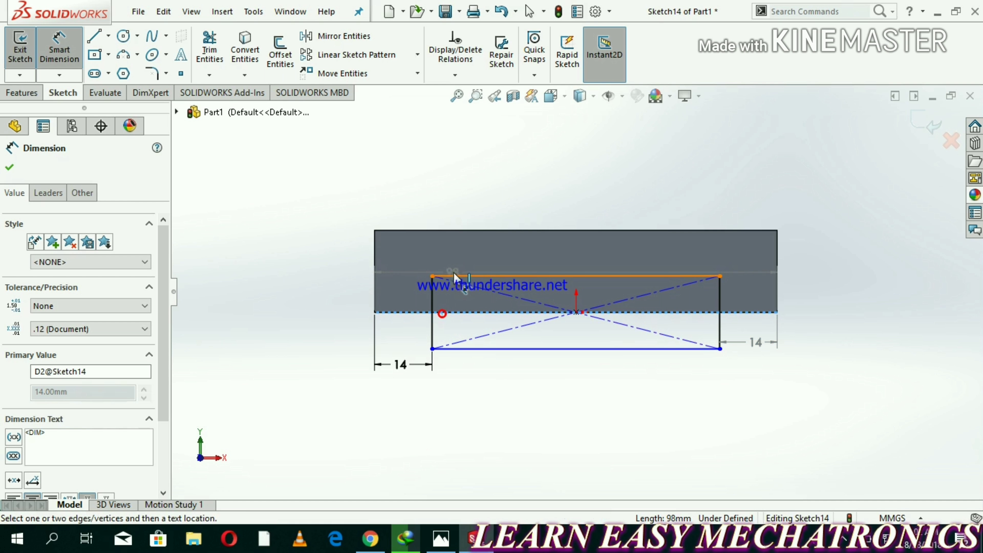
{"action": "left_click", "coordinate": [456, 276]}
{"action": "left_click", "coordinate": [324, 293]}
{"action": "type", "text": "6"}
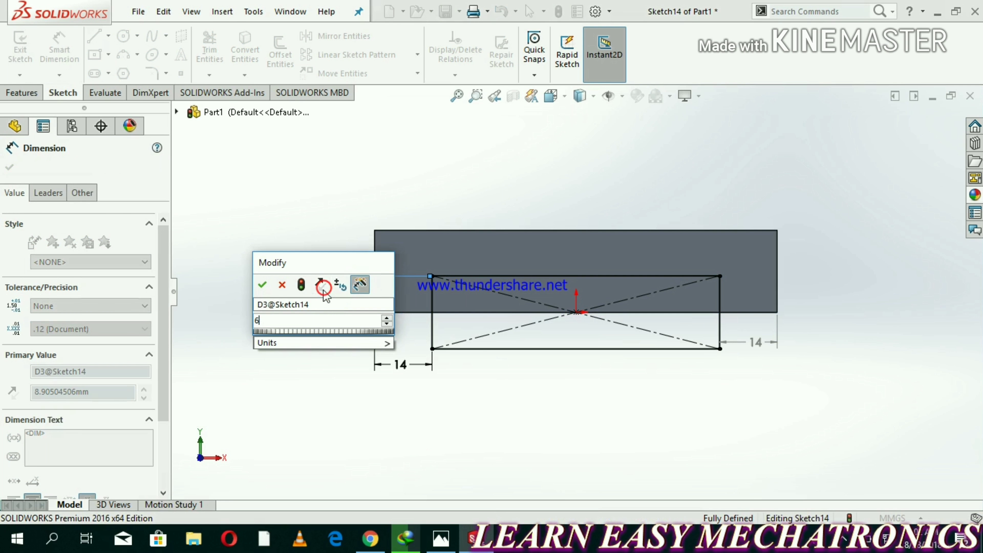
{"action": "key", "text": "Return"}
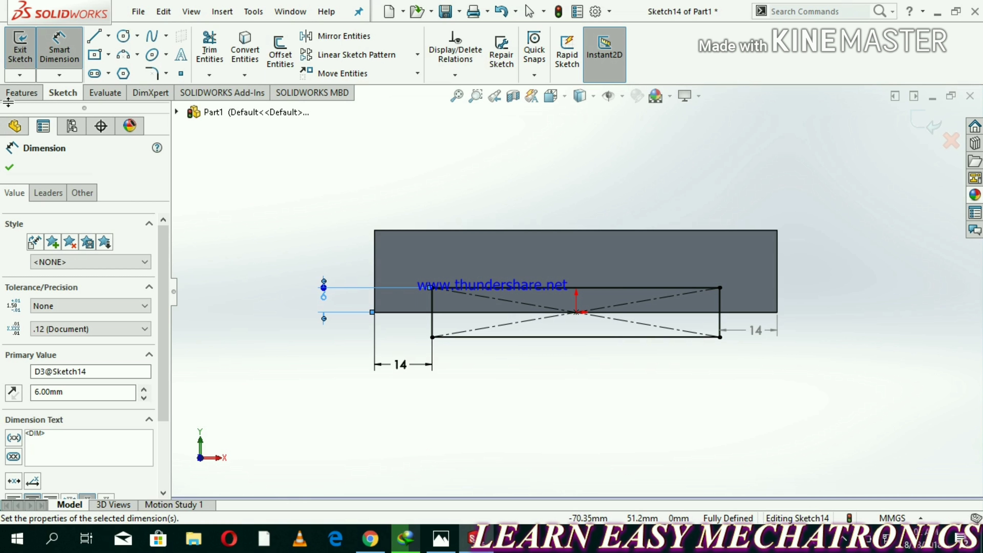
{"action": "left_click", "coordinate": [17, 93]}
Cut the slot rectangle Through All into the base block
{"action": "left_click", "coordinate": [216, 58]}
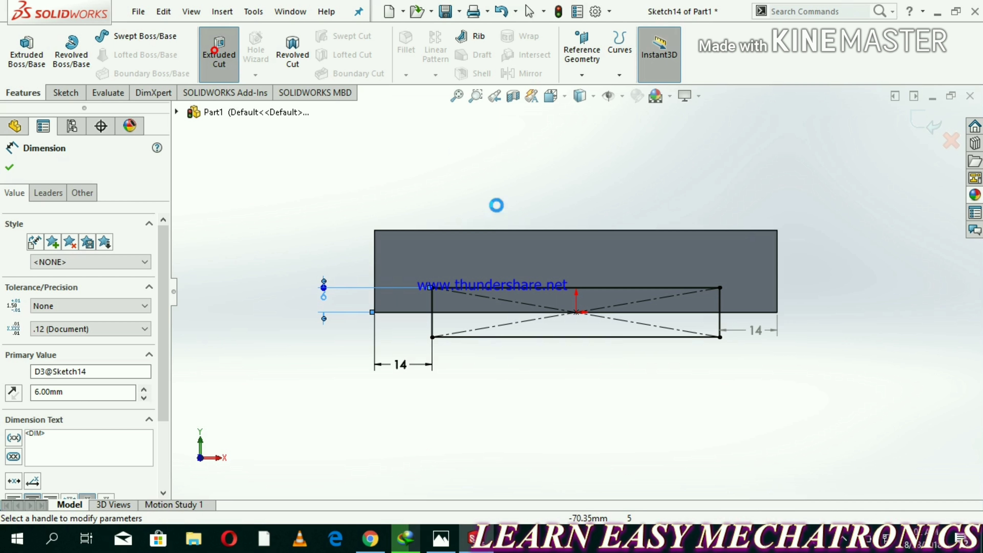
{"action": "left_click", "coordinate": [46, 251]}
{"action": "left_click", "coordinate": [54, 276]}
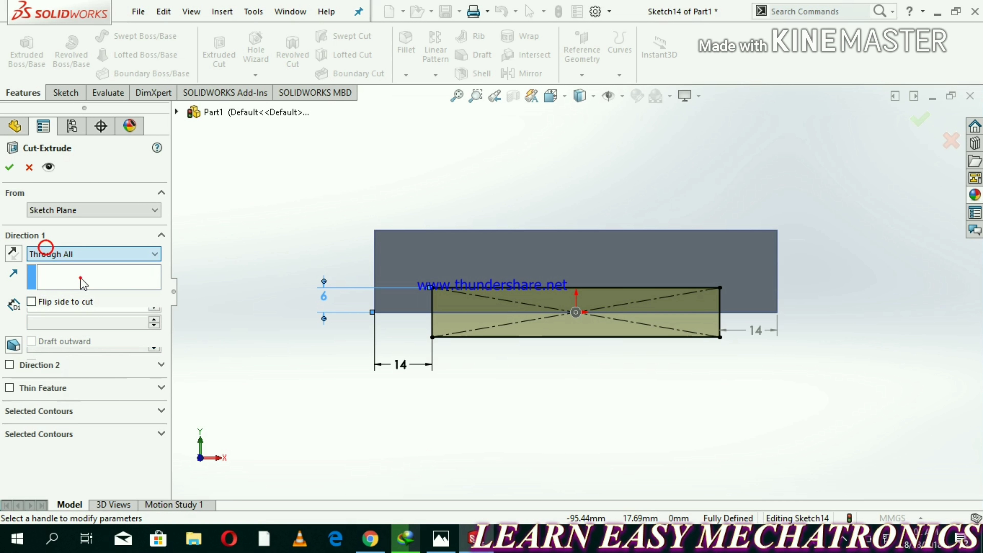
{"action": "left_click", "coordinate": [552, 94]}
{"action": "left_click", "coordinate": [634, 136]}
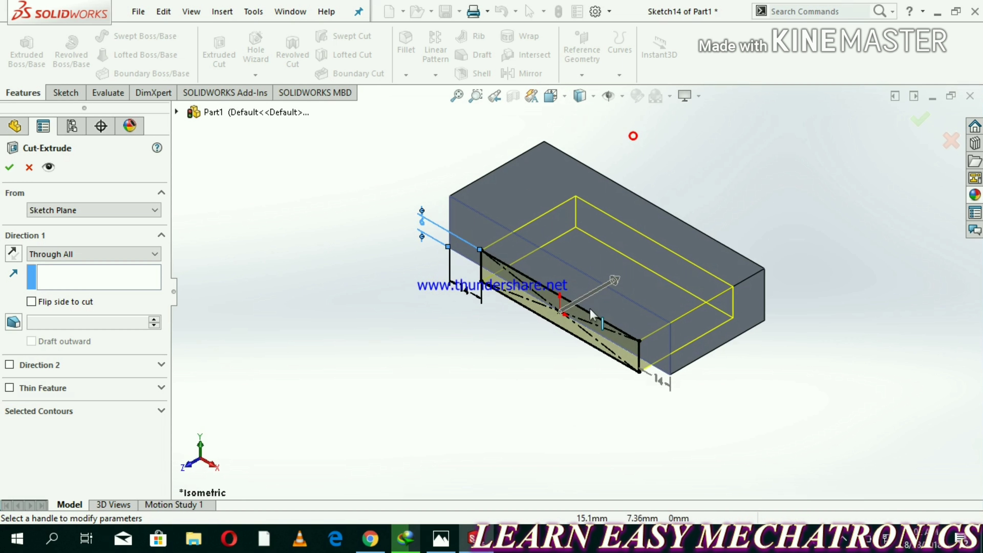
{"action": "left_click", "coordinate": [9, 167]}
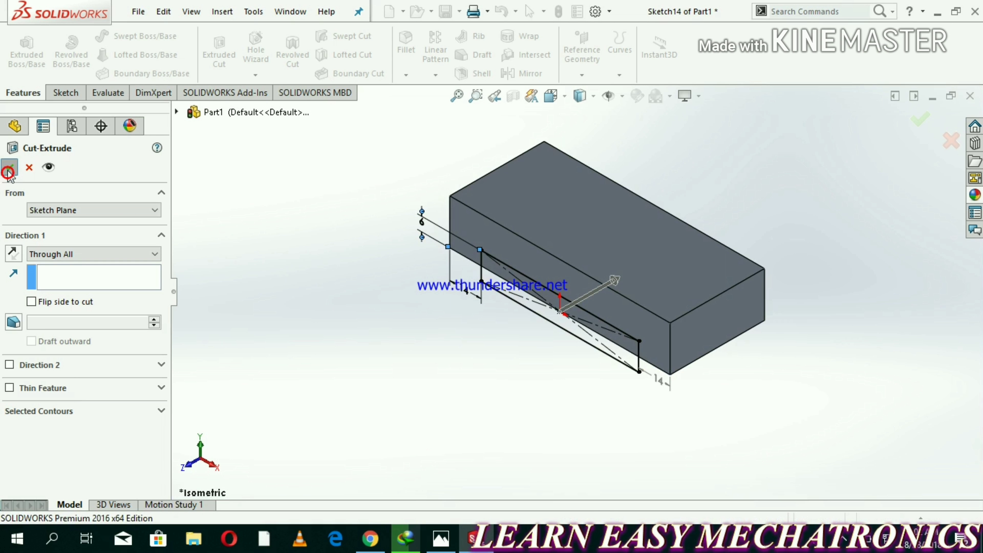
Review the part front-on and isometric, select the top face, and bring up the reference drawing
{"action": "left_click", "coordinate": [424, 339]}
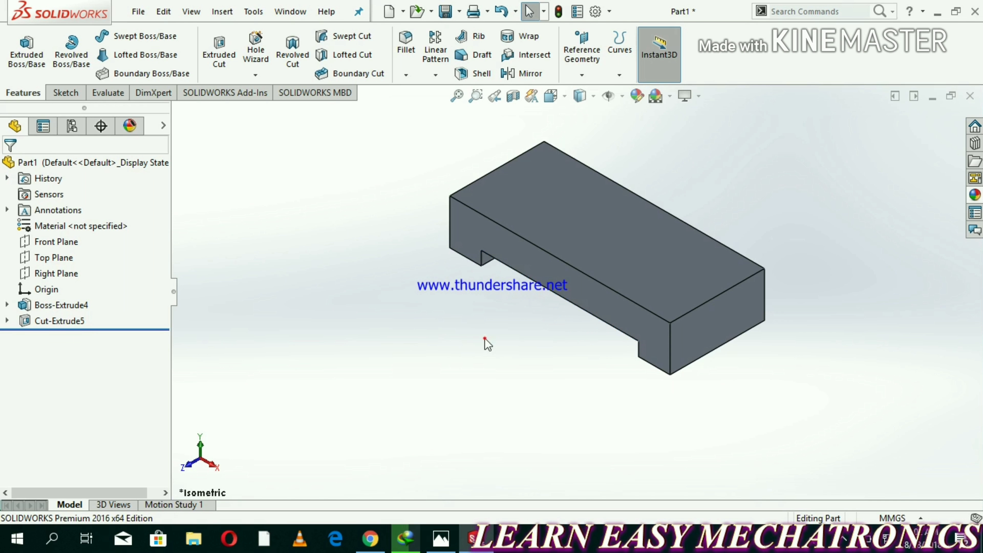
{"action": "left_click", "coordinate": [596, 295]}
{"action": "left_click", "coordinate": [707, 252]}
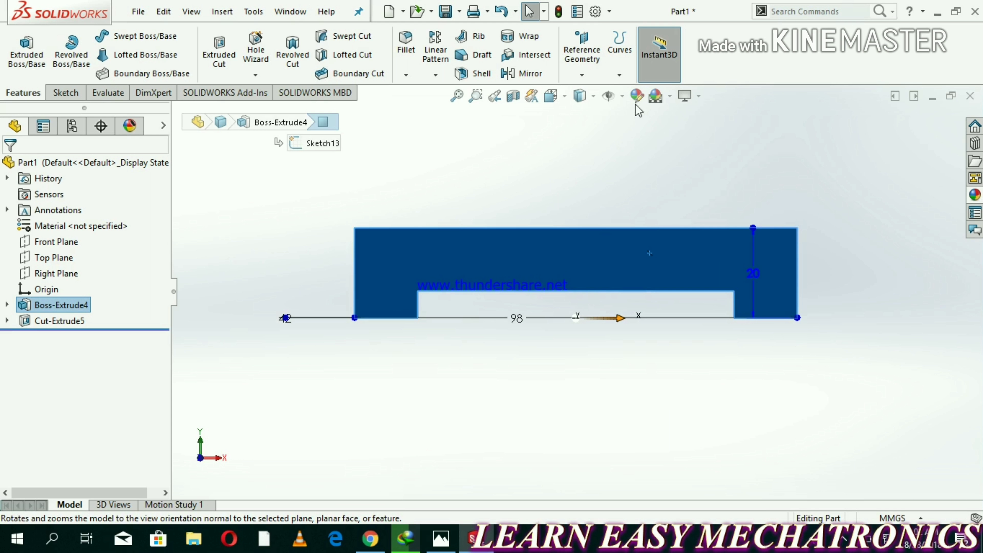
{"action": "left_click", "coordinate": [551, 95]}
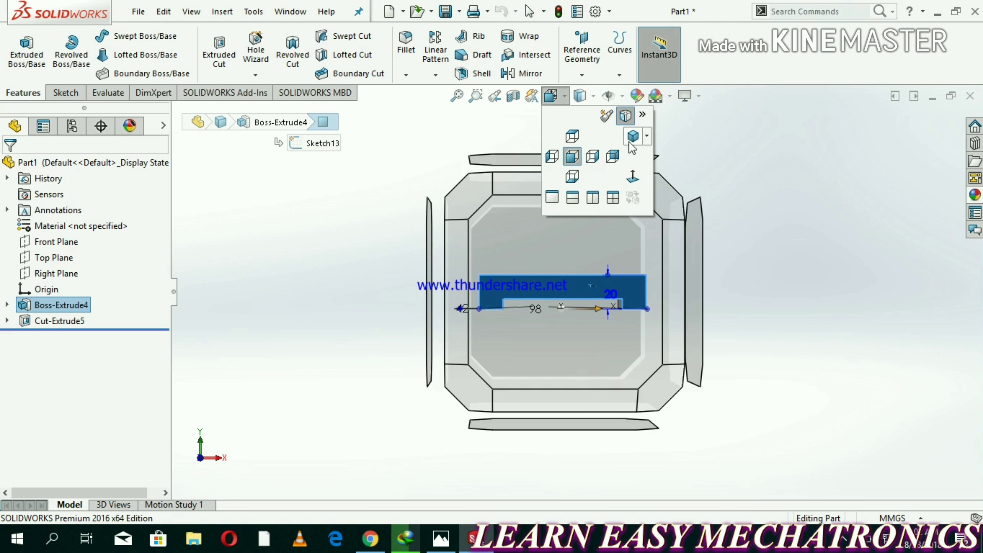
{"action": "left_click", "coordinate": [633, 136]}
{"action": "left_click", "coordinate": [762, 417]}
{"action": "left_click", "coordinate": [658, 252]}
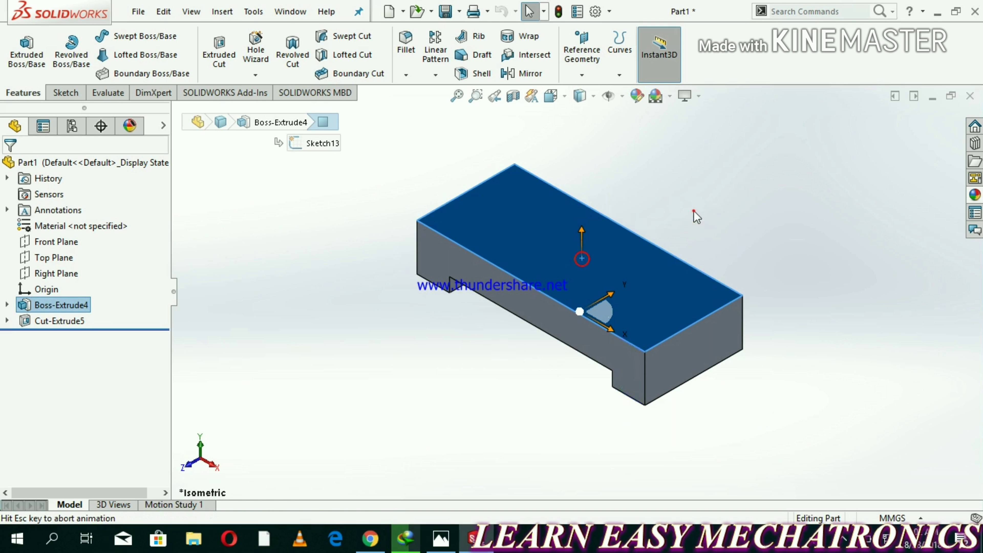
{"action": "left_click", "coordinate": [441, 538]}
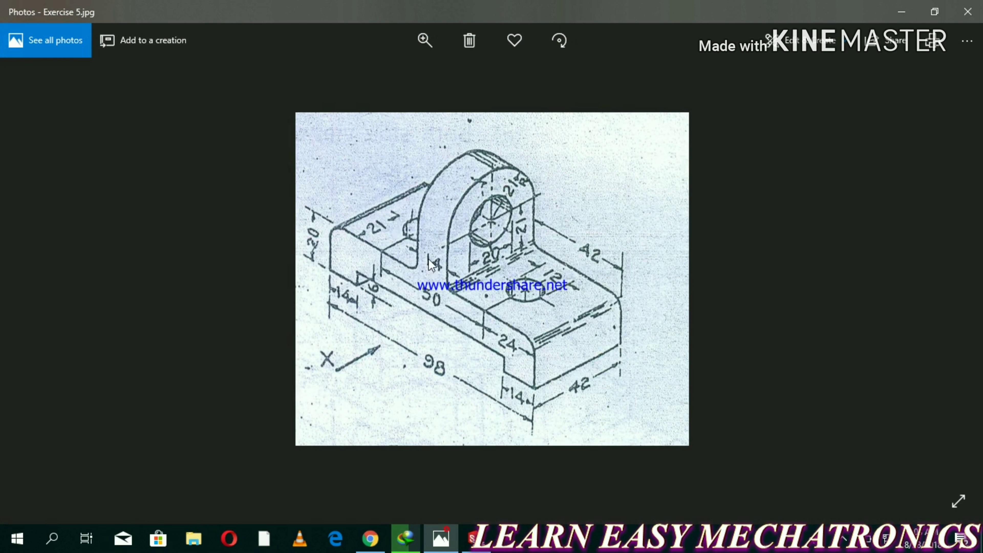
Sketch a circle on the top face left of the origin with a 12 mm diameter
{"action": "left_click", "coordinate": [440, 539]}
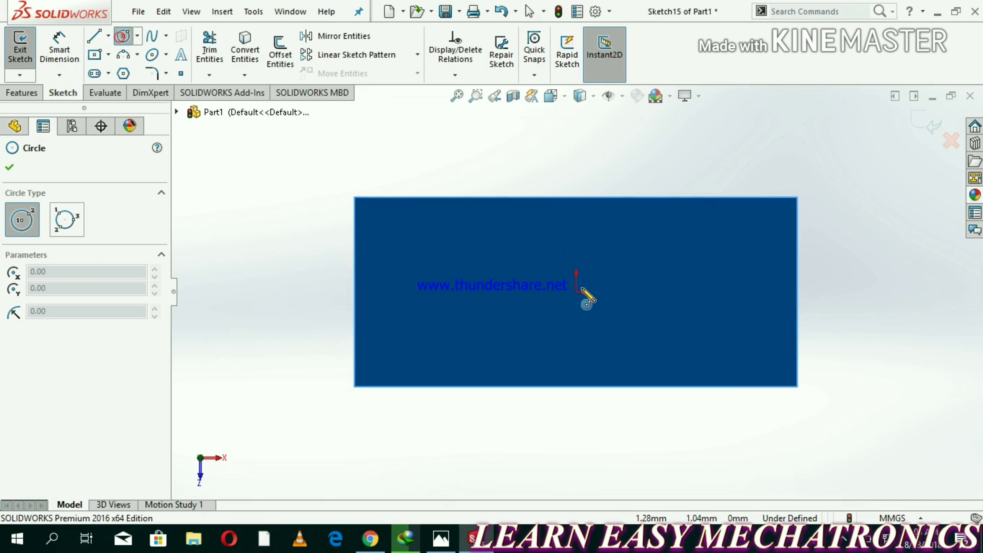
{"action": "left_click", "coordinate": [466, 292]}
{"action": "left_click", "coordinate": [466, 254]}
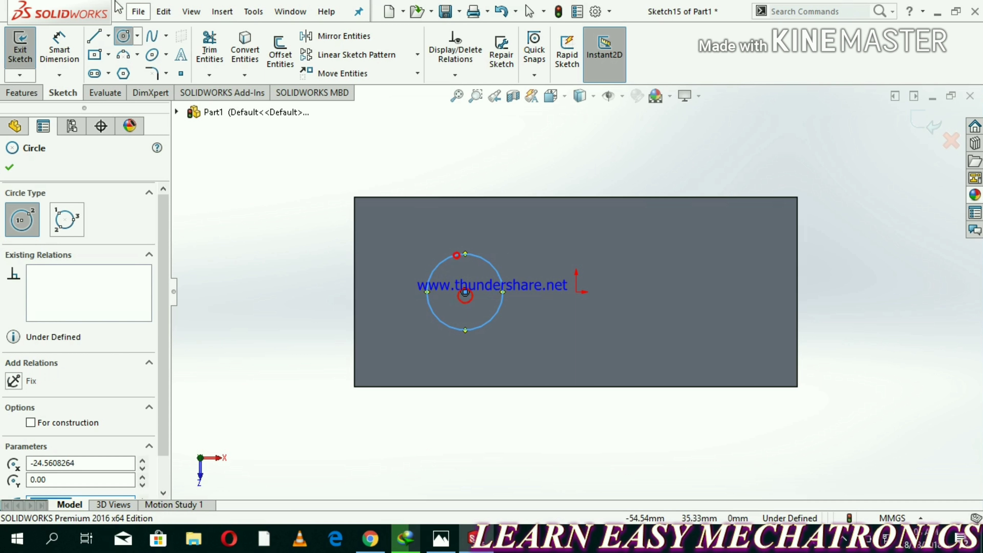
{"action": "left_click", "coordinate": [59, 48]}
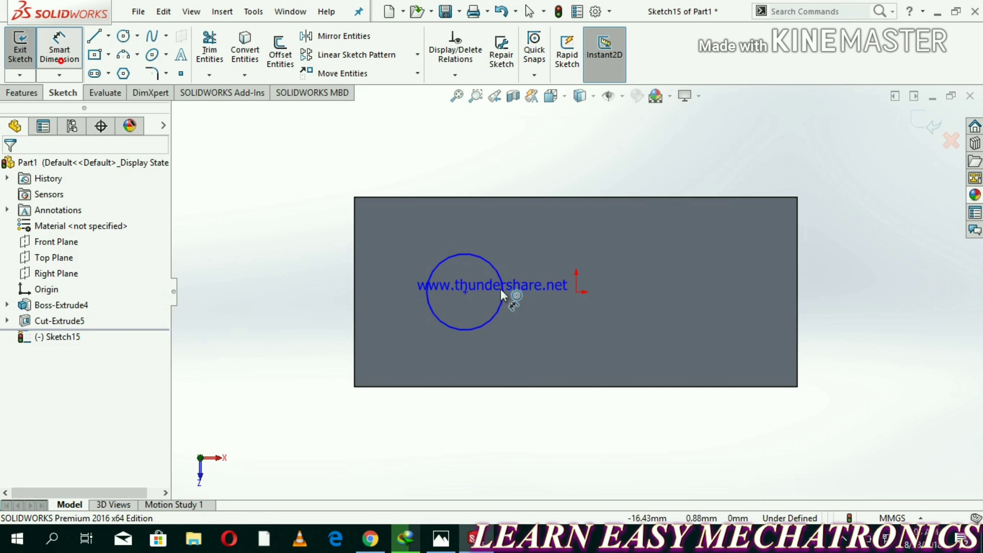
{"action": "left_click", "coordinate": [483, 260]}
{"action": "left_click", "coordinate": [490, 166]}
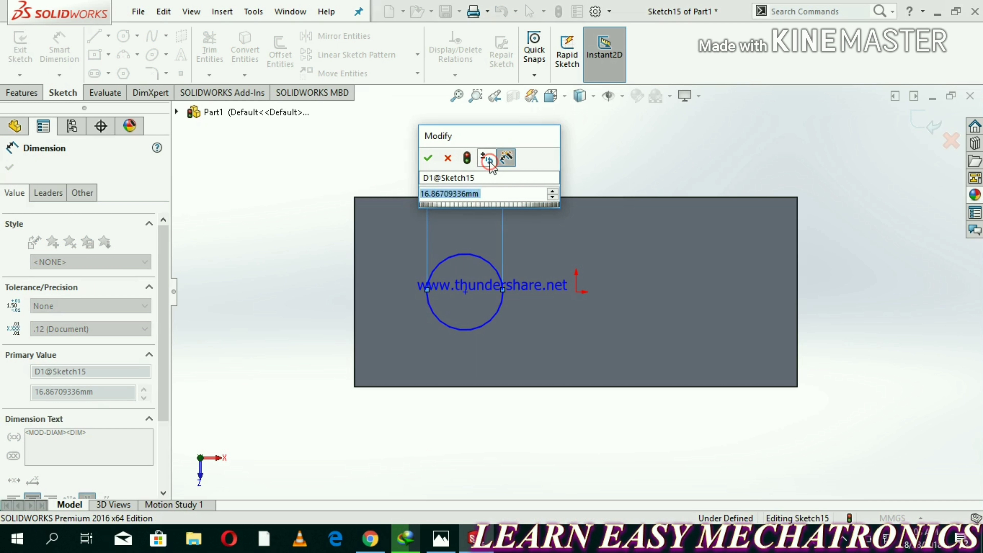
{"action": "type", "text": "12"}
{"action": "key", "text": "Return"}
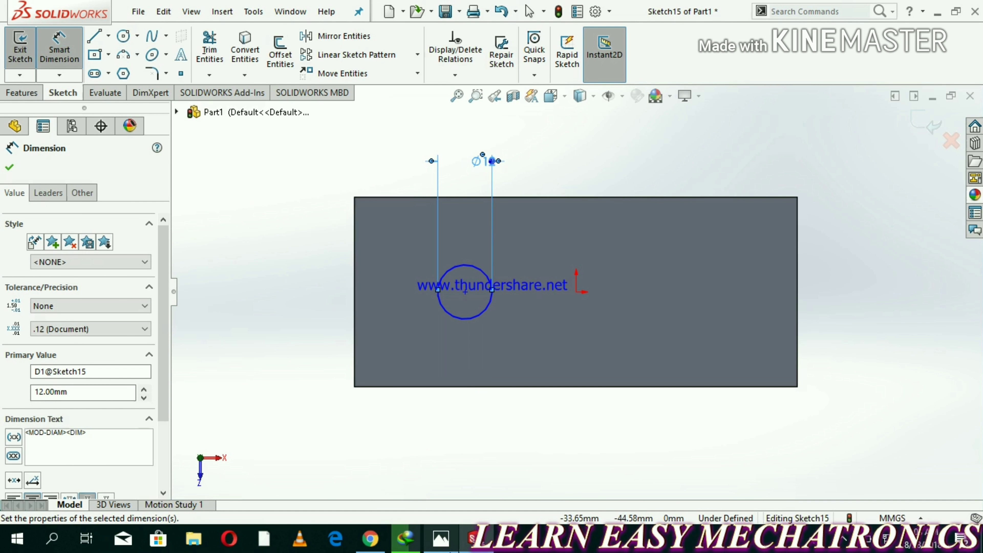
Place the circle centre 21 mm from the face's bottom edge, per the reference drawing
{"action": "left_click", "coordinate": [440, 539]}
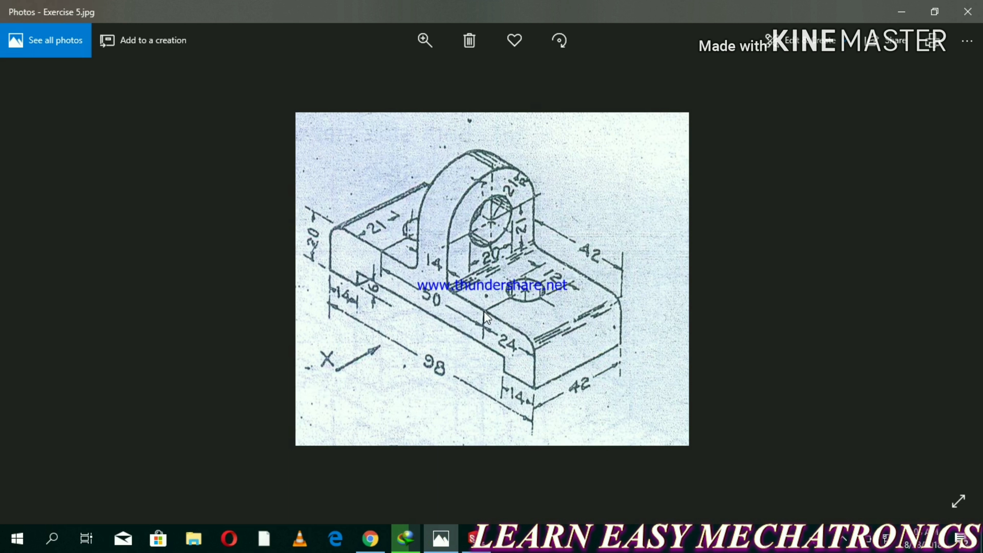
{"action": "left_click", "coordinate": [471, 540]}
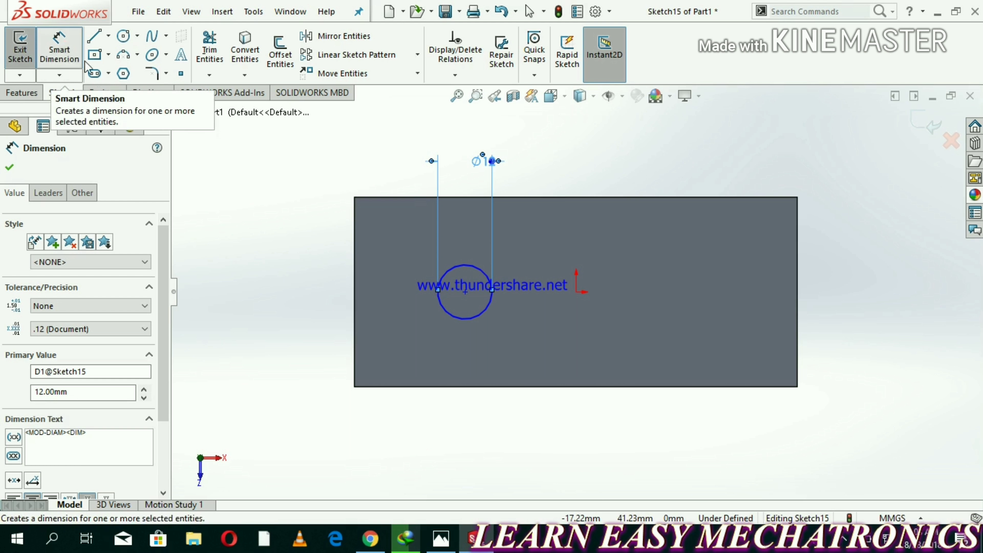
{"action": "left_click", "coordinate": [465, 292]}
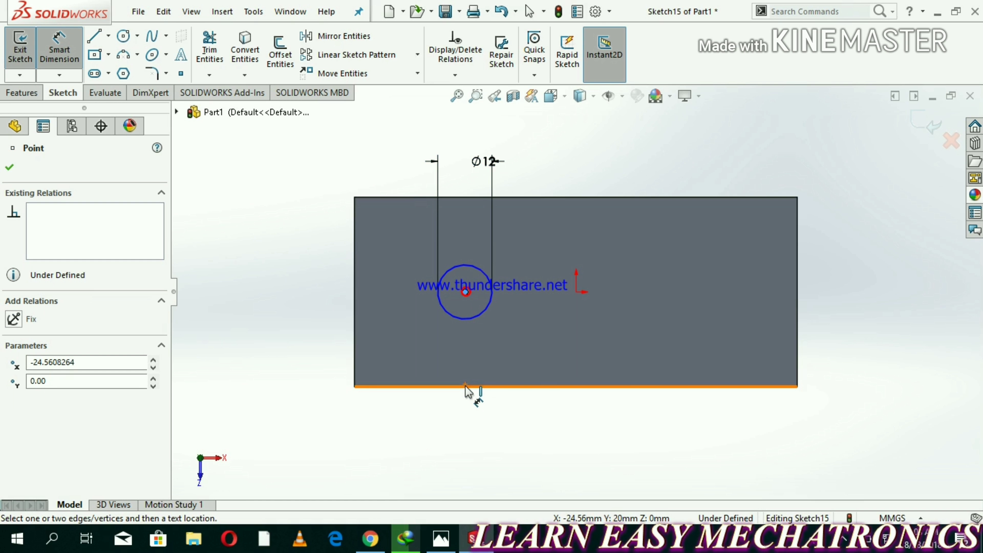
{"action": "left_click", "coordinate": [466, 386]}
{"action": "left_click", "coordinate": [312, 341]}
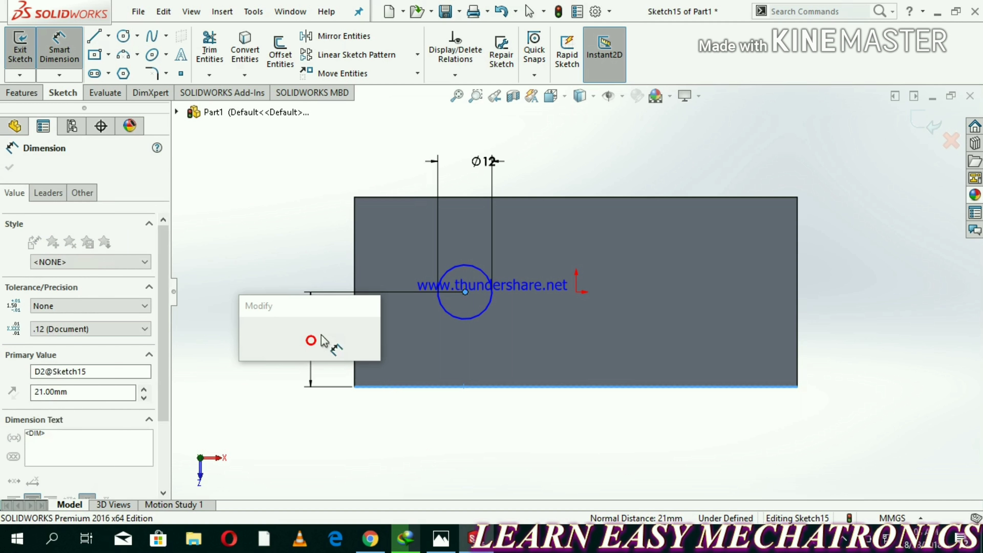
{"action": "left_click", "coordinate": [250, 341]}
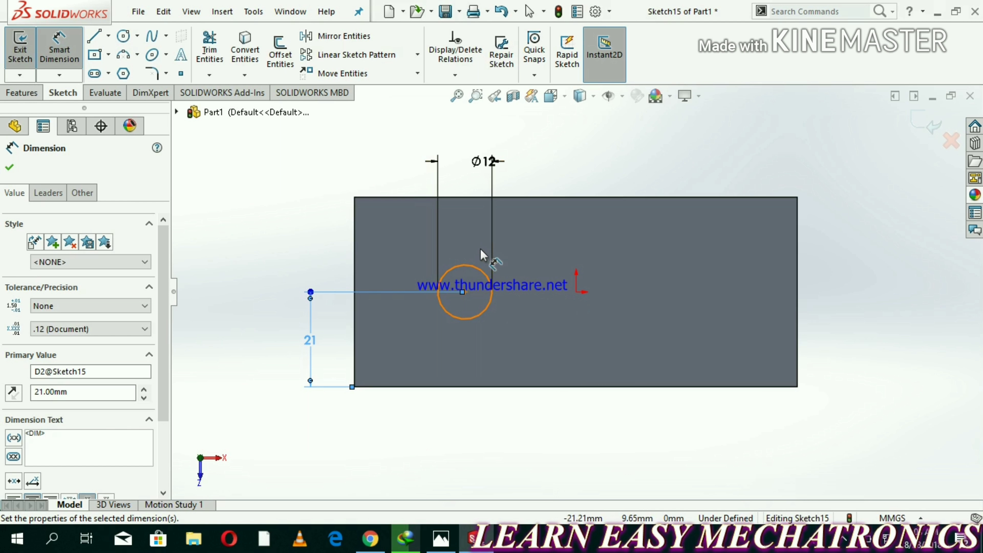
Place the circle centre 24 mm from the face's left edge
{"action": "left_click", "coordinate": [463, 292]}
{"action": "key", "text": "Escape"}
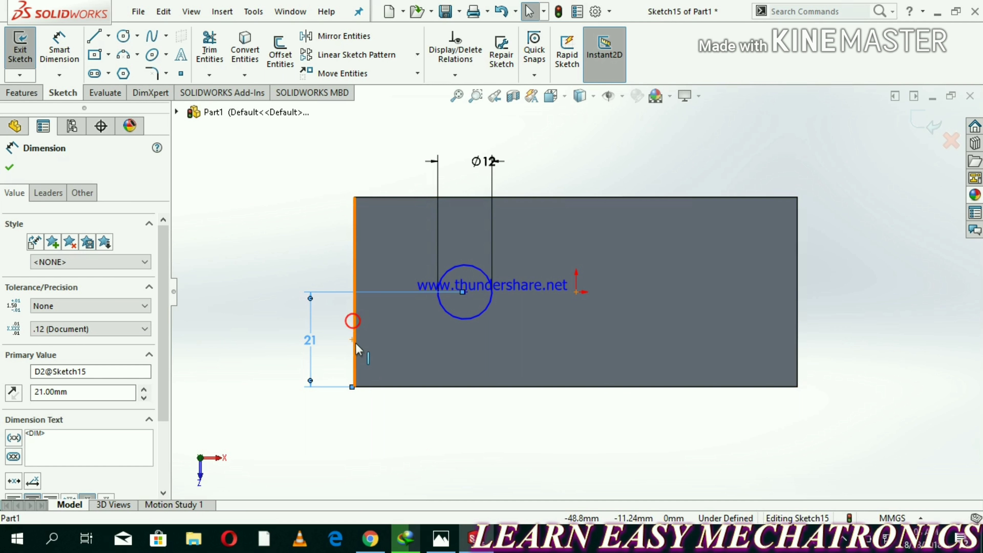
{"action": "left_click", "coordinate": [465, 291]}
{"action": "left_click", "coordinate": [63, 62]}
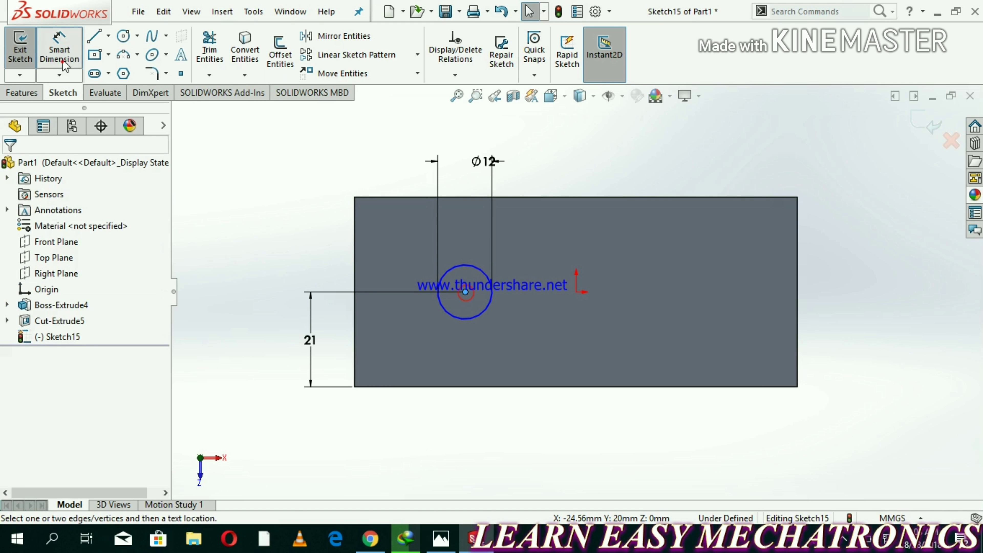
{"action": "left_click", "coordinate": [355, 351]}
{"action": "left_click", "coordinate": [418, 431]}
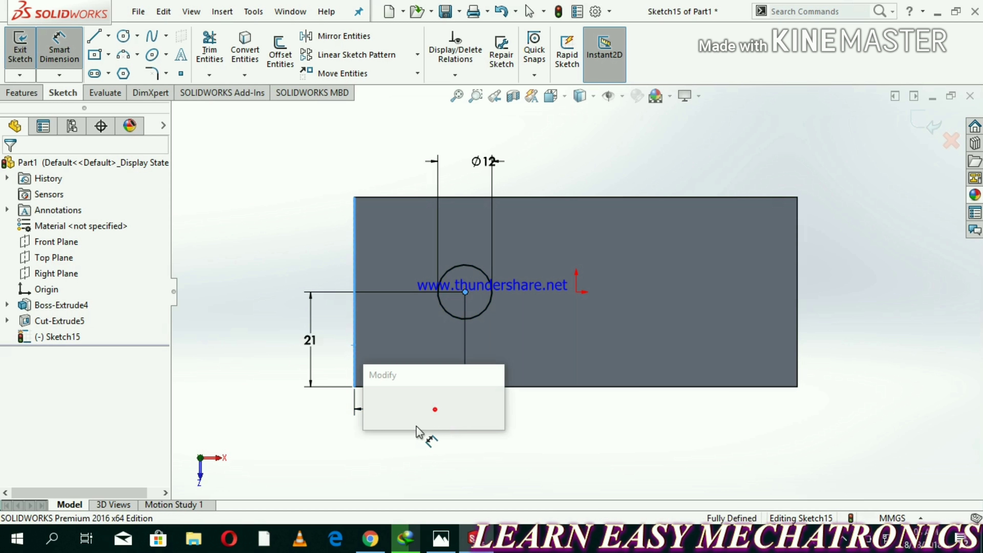
{"action": "type", "text": "24"}
{"action": "key", "text": "Return"}
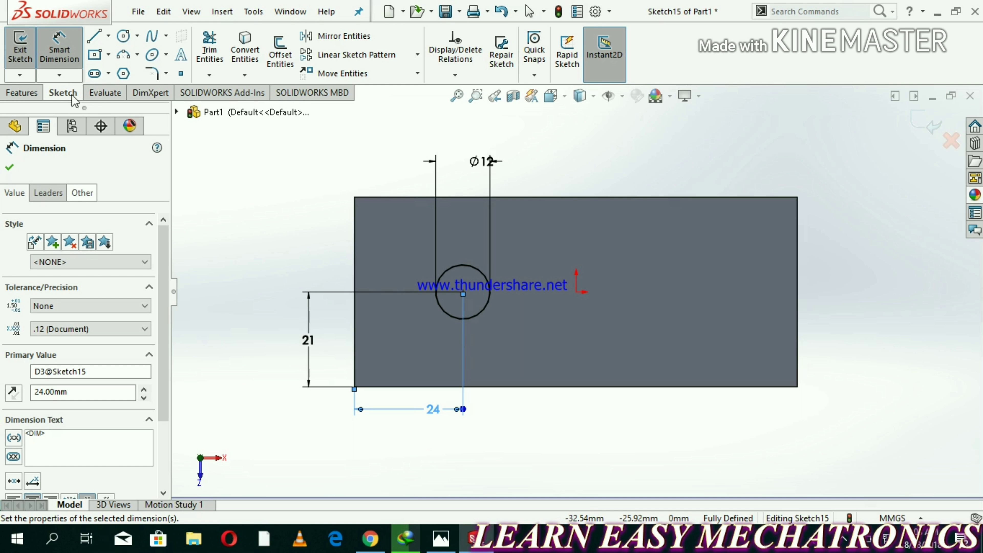
{"action": "left_click", "coordinate": [109, 35]}
{"action": "left_click", "coordinate": [131, 70]}
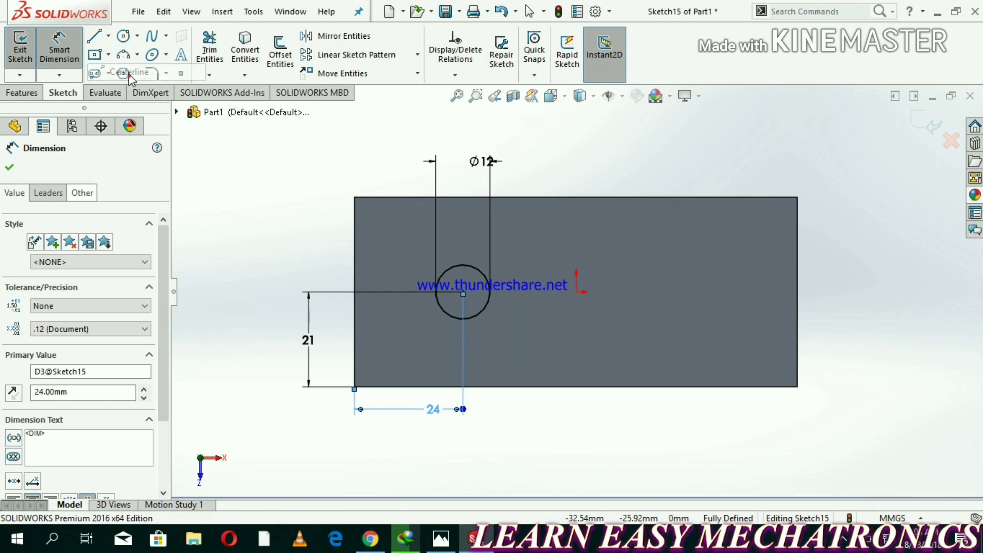
Draw a vertical centerline through the origin and mirror the Ø12 circle across it
{"action": "left_click", "coordinate": [576, 291]}
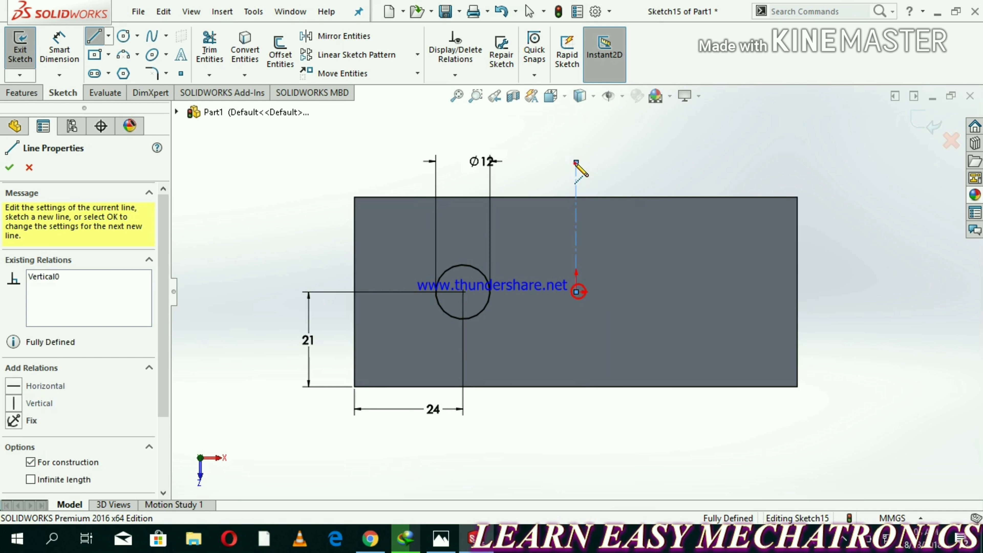
{"action": "key", "text": "Escape"}
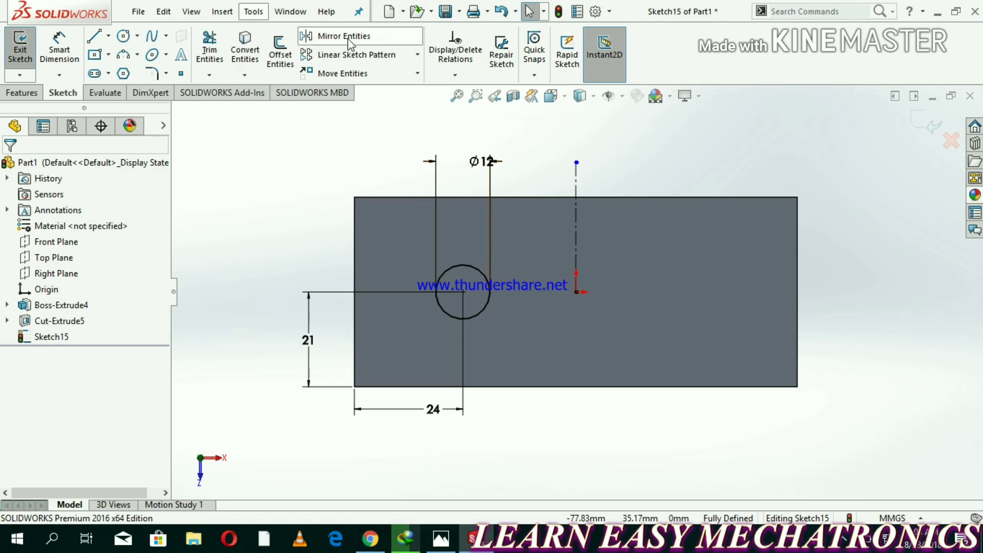
{"action": "left_click", "coordinate": [347, 38]}
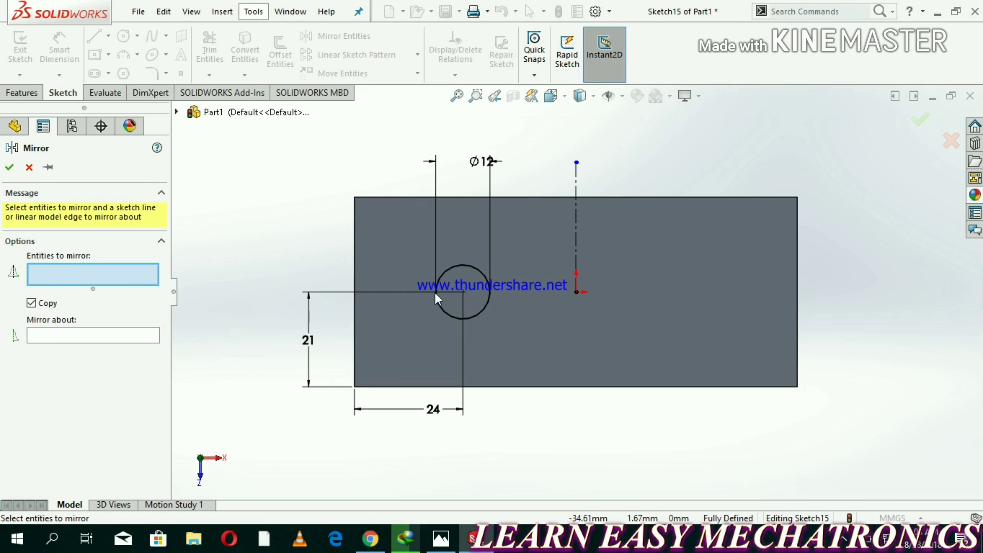
{"action": "left_click", "coordinate": [476, 318]}
{"action": "left_click", "coordinate": [93, 333]}
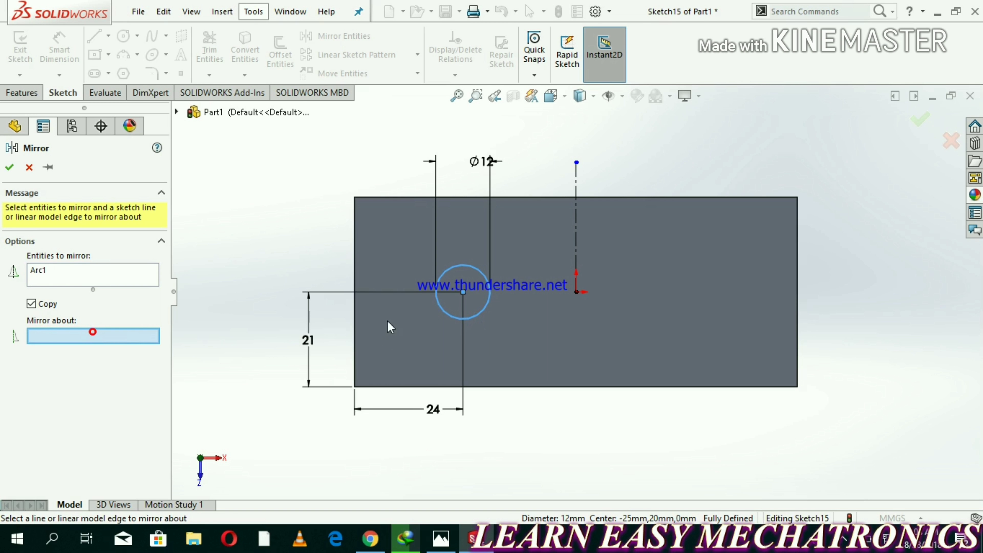
{"action": "left_click", "coordinate": [575, 232]}
{"action": "left_click", "coordinate": [9, 168]}
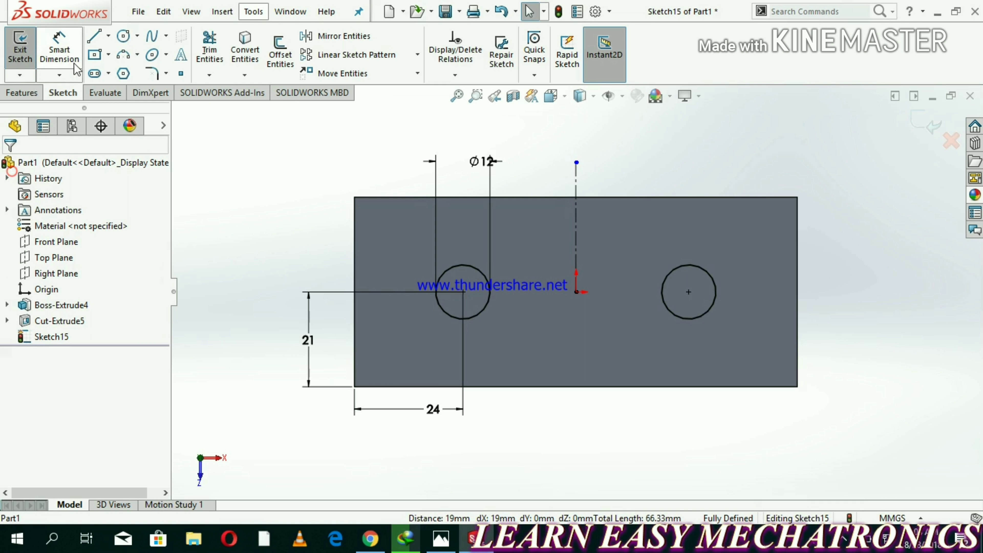
Cut both Ø12 circles Through All to form two holes
{"action": "left_click", "coordinate": [22, 93]}
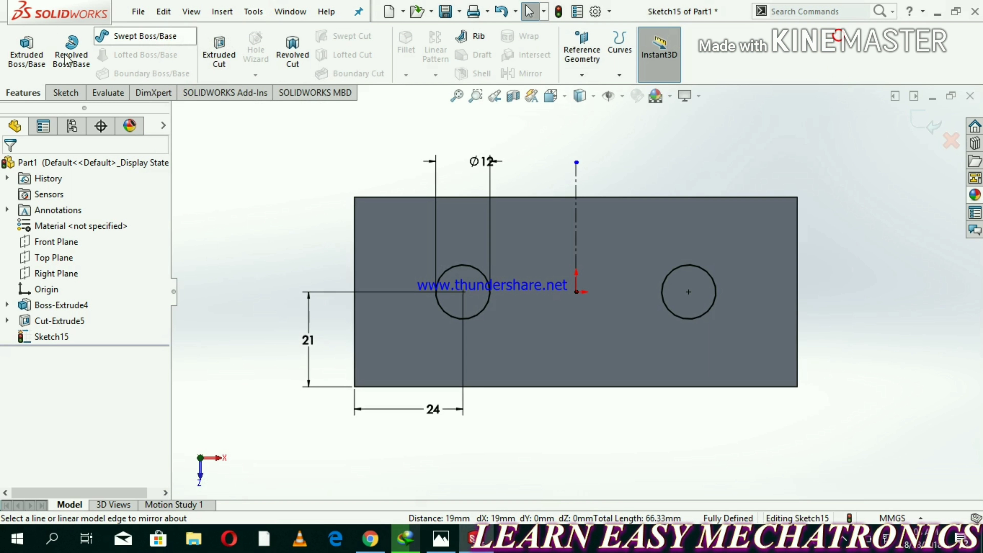
{"action": "left_click", "coordinate": [224, 54]}
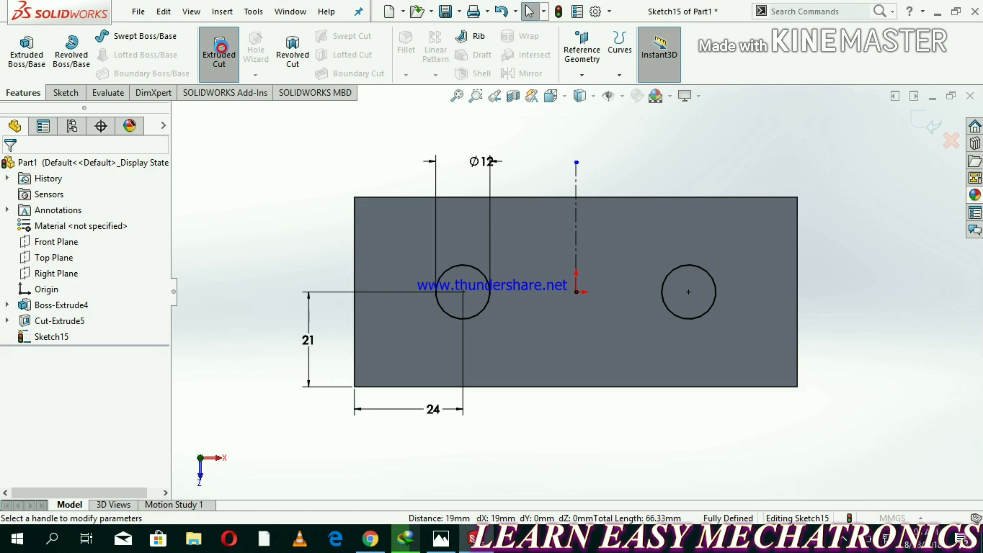
{"action": "left_click", "coordinate": [58, 254]}
{"action": "left_click", "coordinate": [63, 276]}
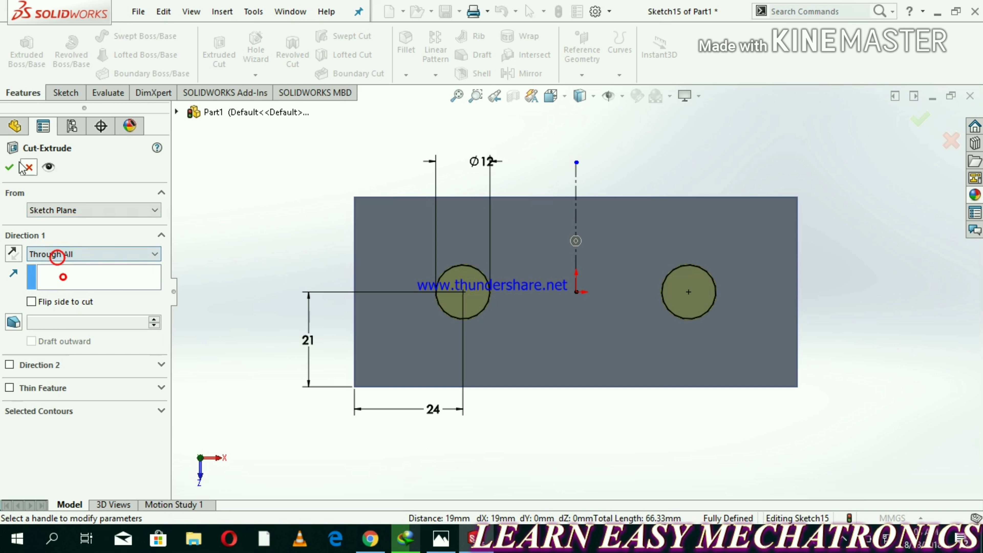
{"action": "left_click", "coordinate": [10, 168]}
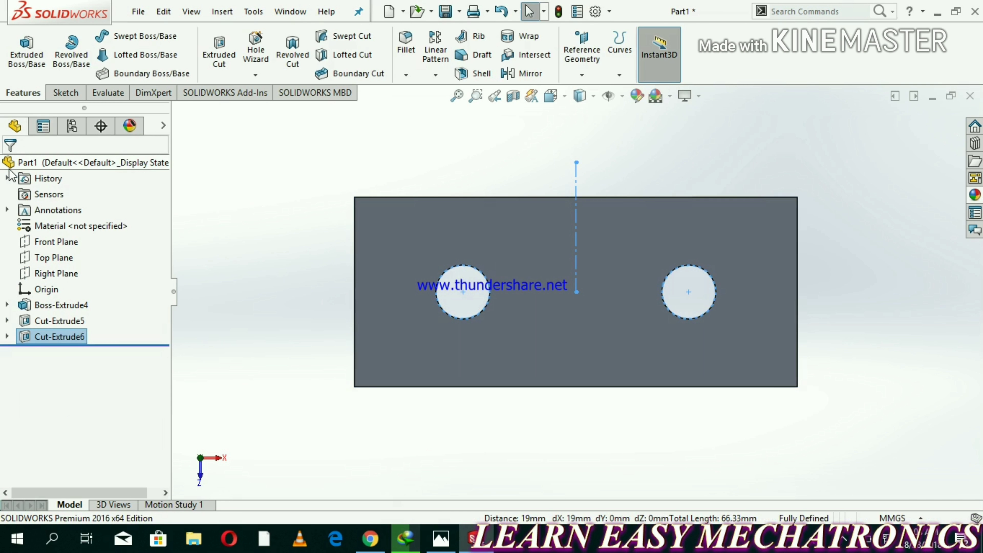
Face the top face and draw a centre rectangle from the origin to the plate's edge
{"action": "left_click", "coordinate": [564, 96]}
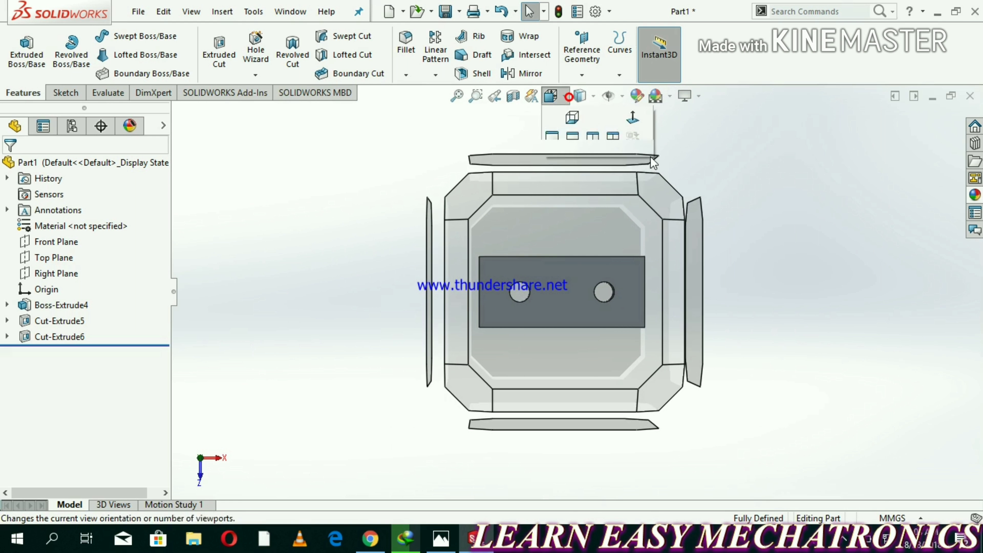
{"action": "left_click", "coordinate": [637, 144]}
{"action": "left_click", "coordinate": [563, 264]}
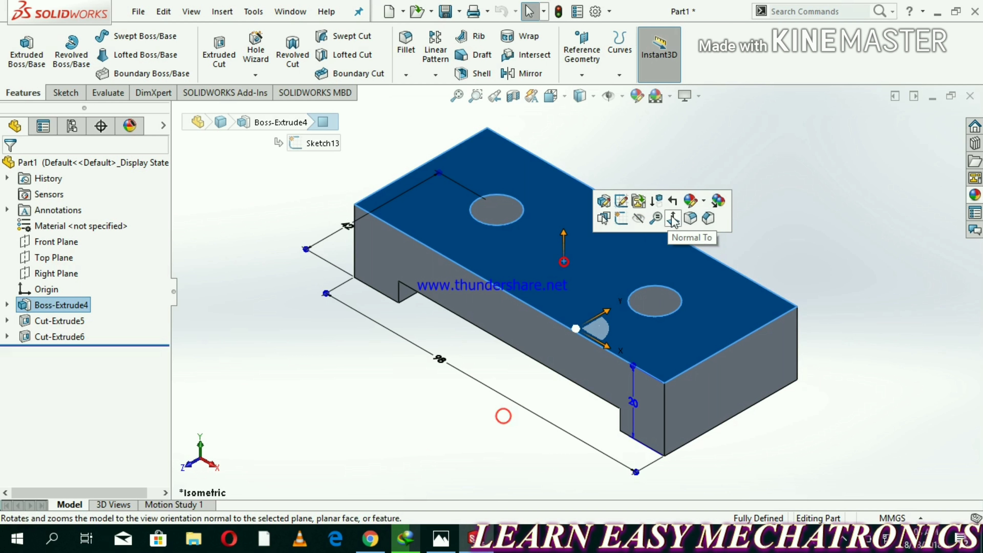
{"action": "left_click", "coordinate": [658, 225]}
{"action": "left_click", "coordinate": [65, 92]}
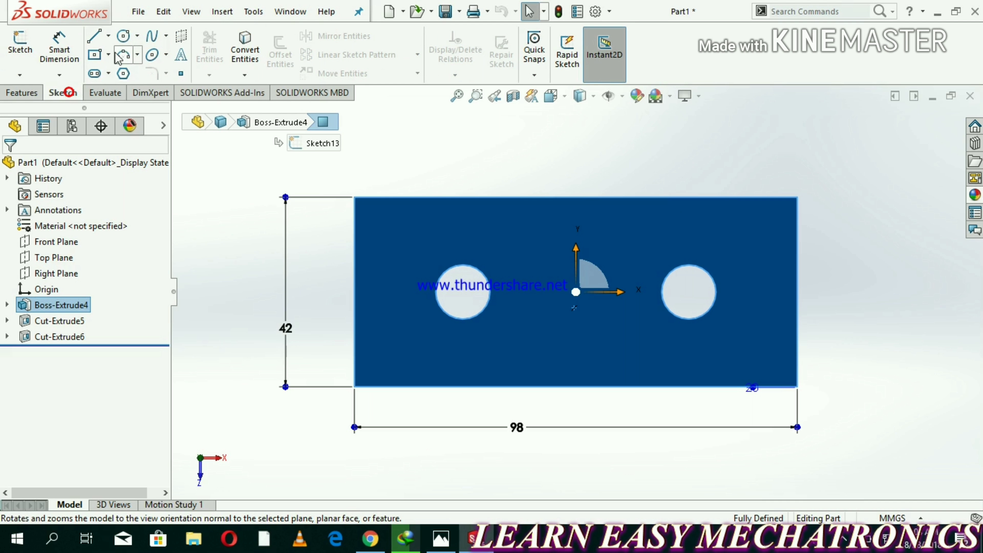
{"action": "left_click", "coordinate": [109, 54]}
{"action": "left_click", "coordinate": [117, 92]}
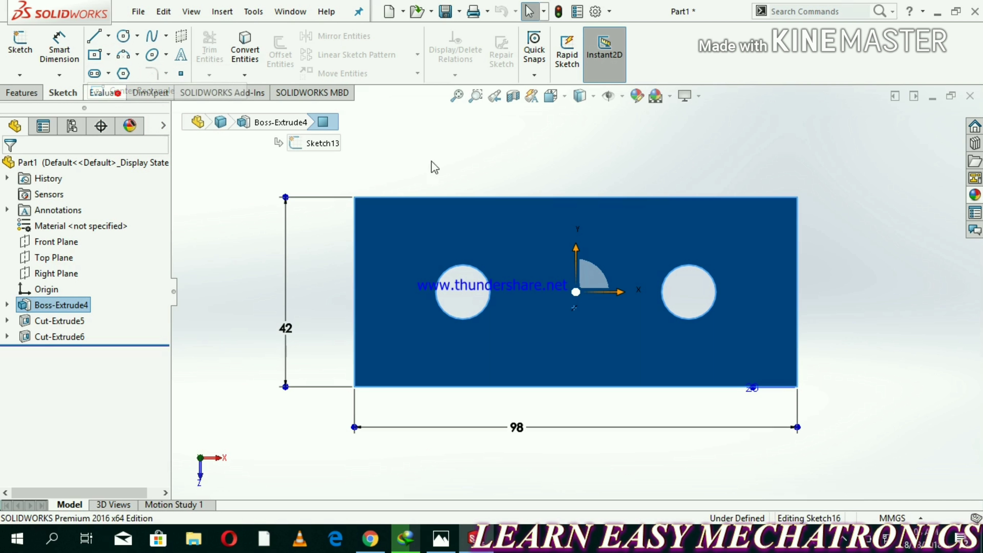
{"action": "left_click", "coordinate": [576, 291]}
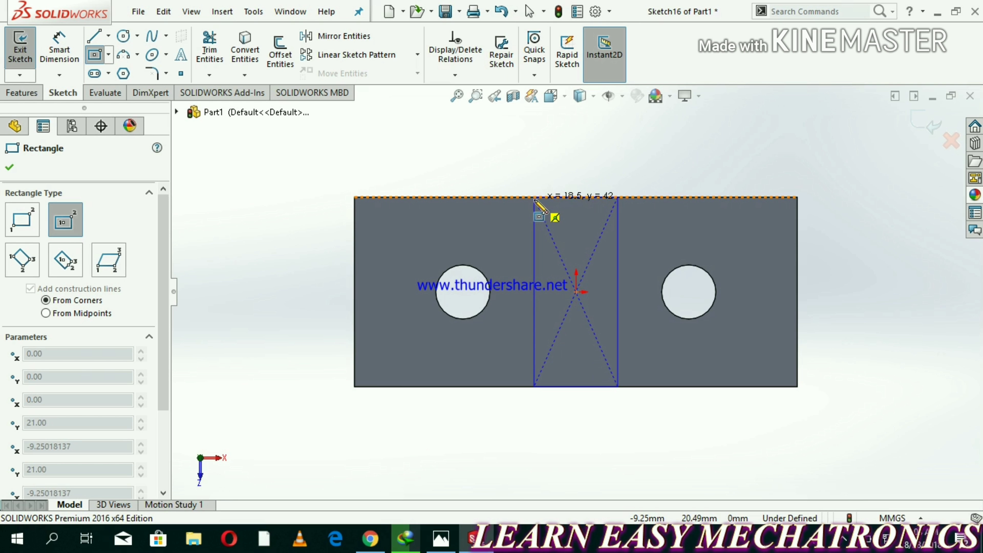
{"action": "left_click", "coordinate": [534, 197]}
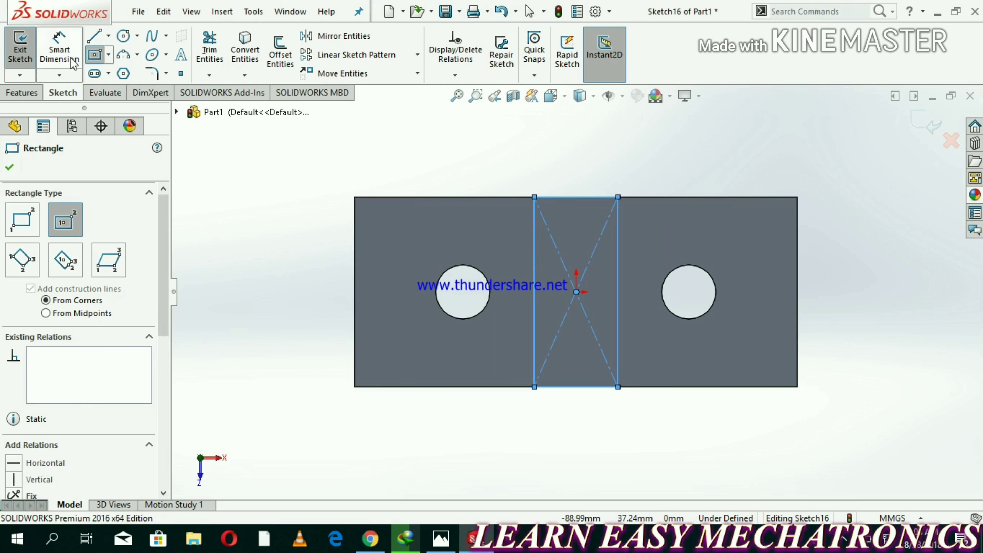
Dimension the rectangle 14 mm wide, checking the reference drawing
{"action": "left_click", "coordinate": [71, 58]}
{"action": "left_click", "coordinate": [567, 159]}
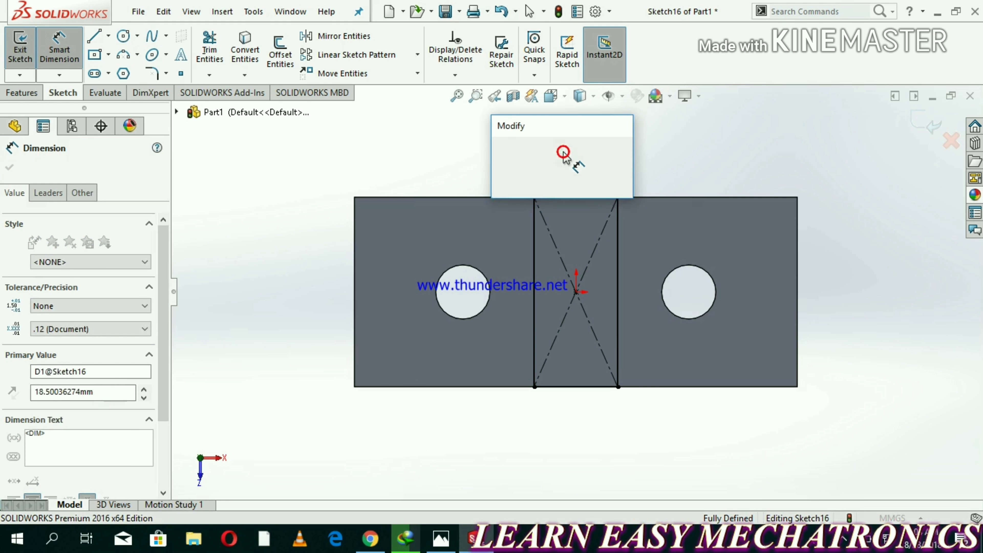
{"action": "type", "text": "14"}
{"action": "key", "text": "Return"}
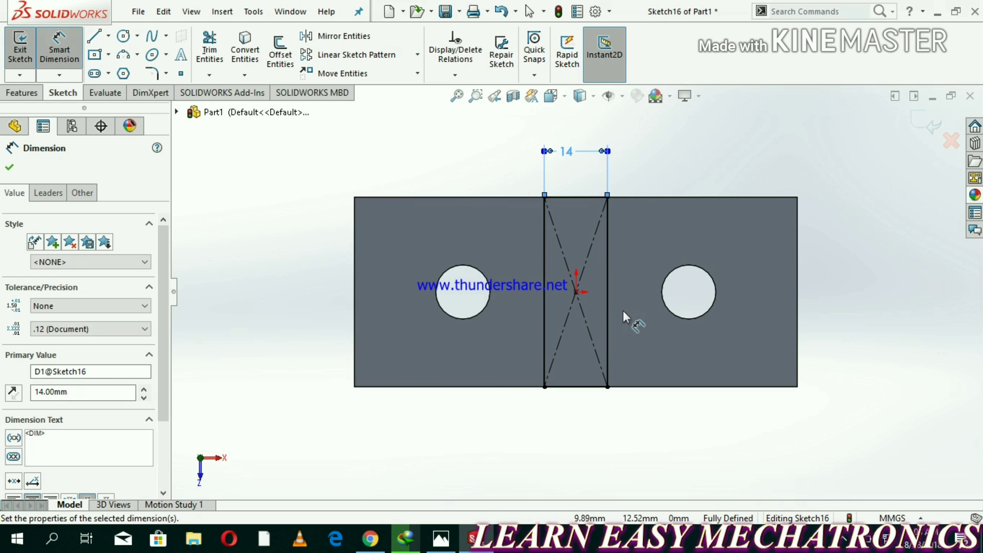
{"action": "left_click", "coordinate": [435, 544]}
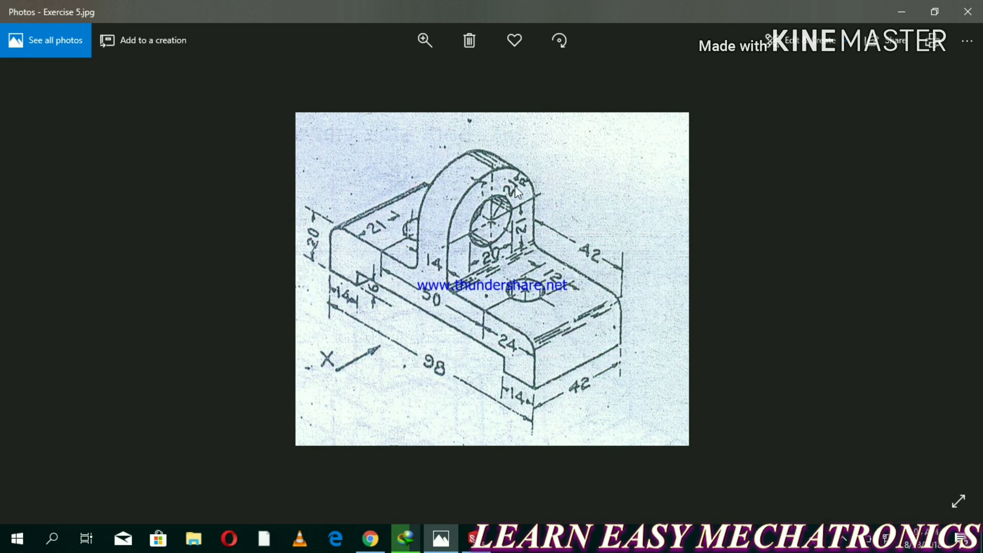
{"action": "left_click", "coordinate": [472, 538]}
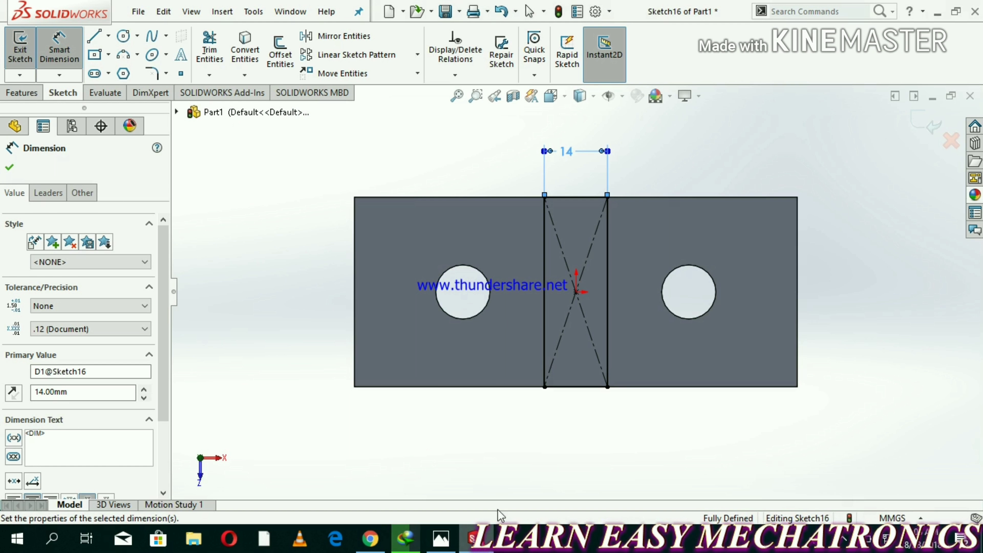
Extrude the 14 mm rectangle 42 mm upward and view the result isometrically
{"action": "left_click", "coordinate": [21, 93]}
{"action": "left_click", "coordinate": [37, 58]}
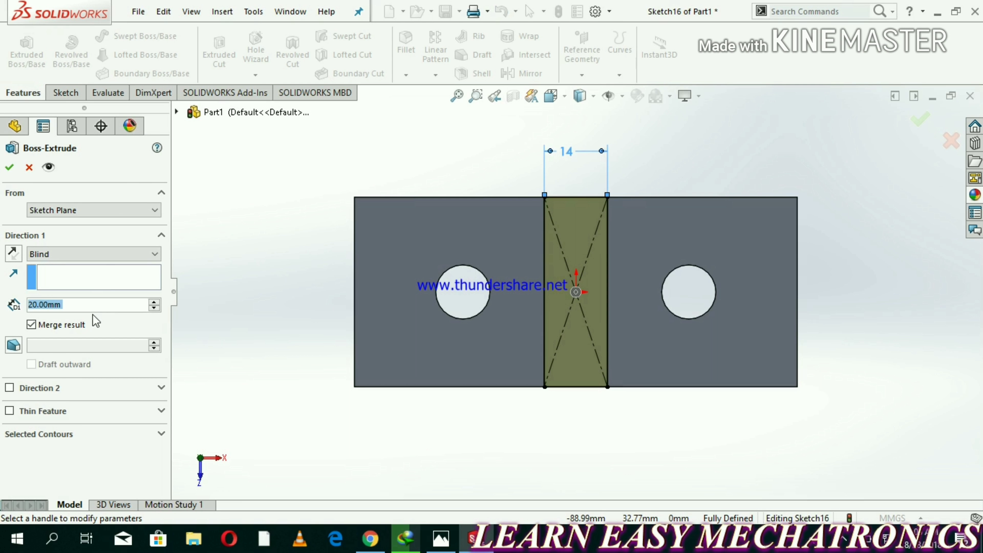
{"action": "type", "text": "42"}
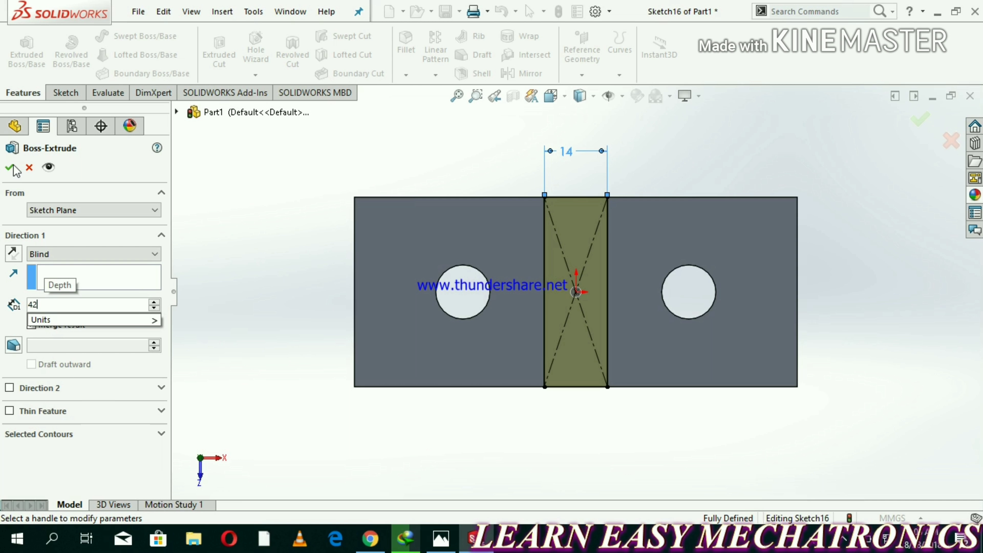
{"action": "left_click", "coordinate": [11, 167]}
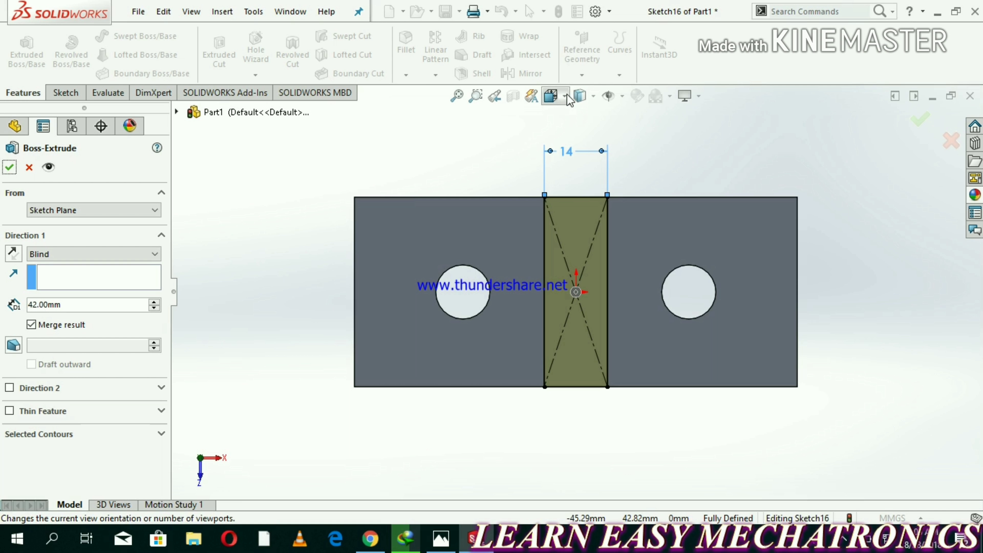
{"action": "left_click", "coordinate": [11, 169]}
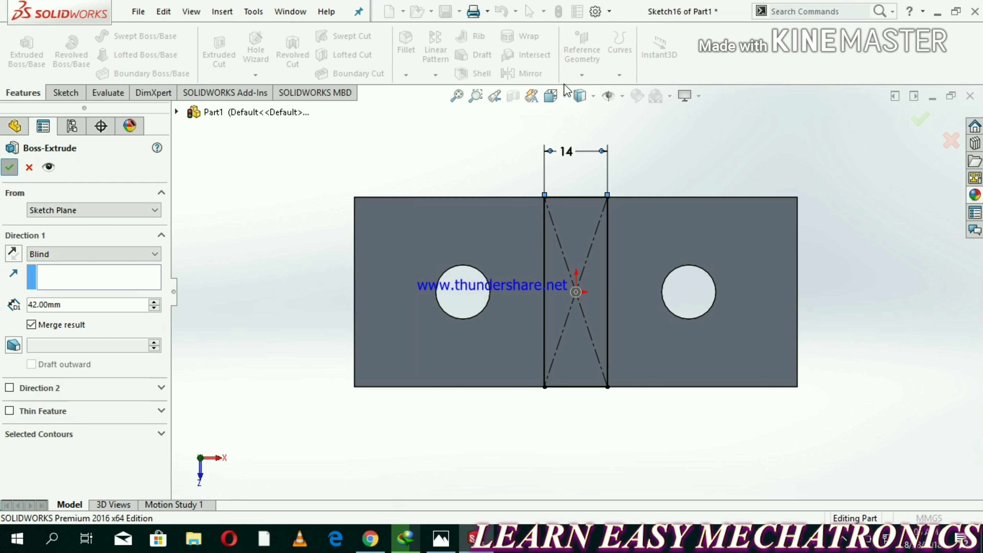
{"action": "left_click", "coordinate": [564, 96]}
{"action": "left_click", "coordinate": [636, 143]}
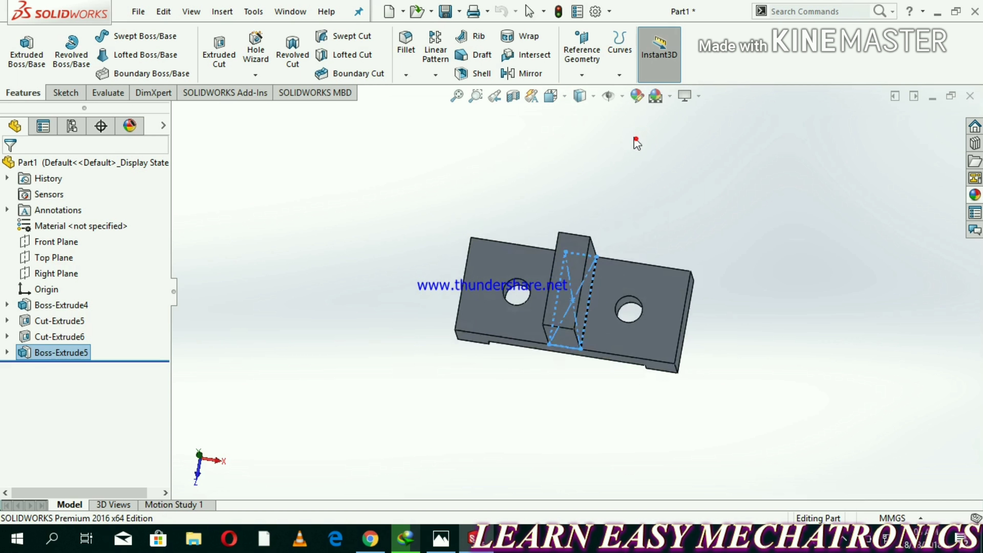
{"action": "left_click", "coordinate": [451, 412]}
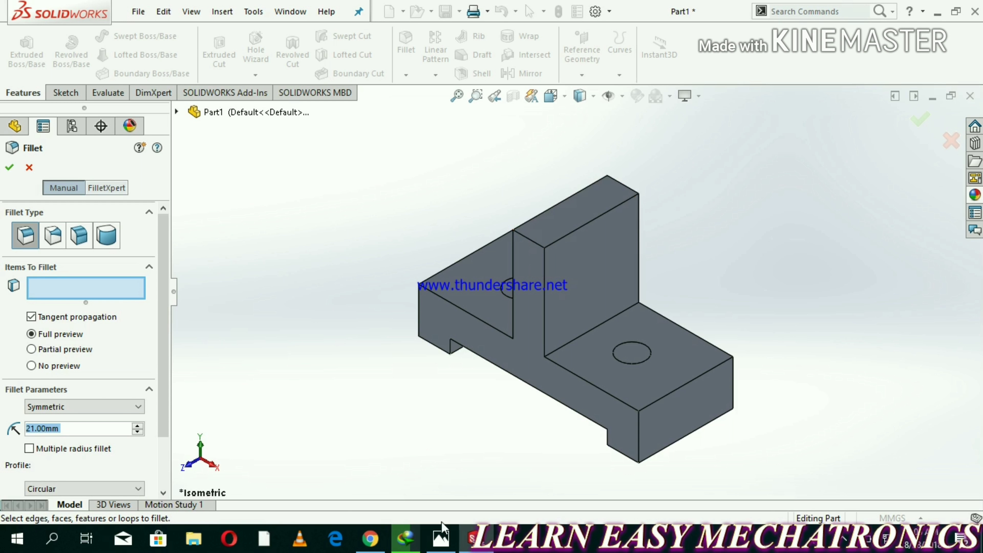
Fillet both top edges of the upright with a 21 mm radius
{"action": "left_click", "coordinate": [442, 530]}
{"action": "left_click", "coordinate": [449, 544]}
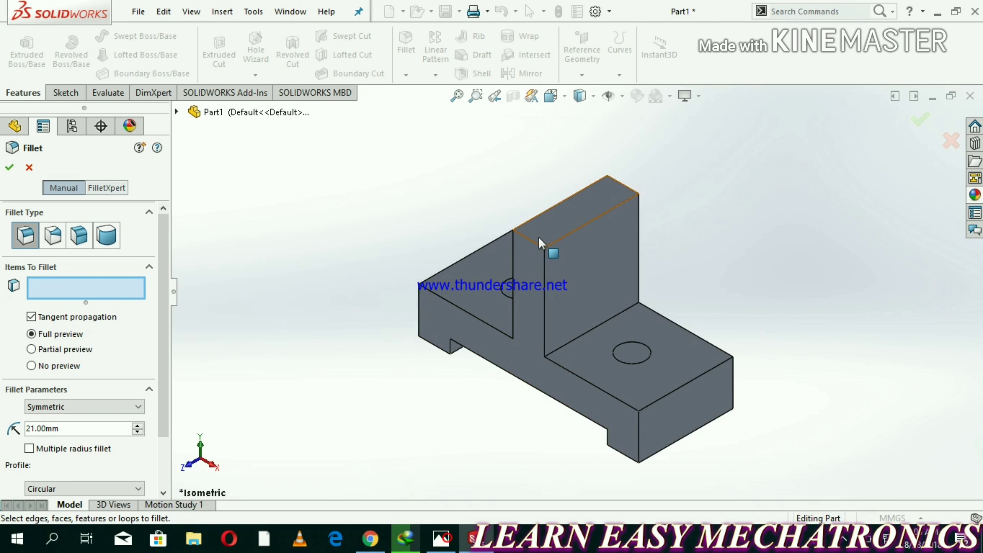
{"action": "left_click", "coordinate": [537, 248]}
{"action": "left_click", "coordinate": [624, 186]}
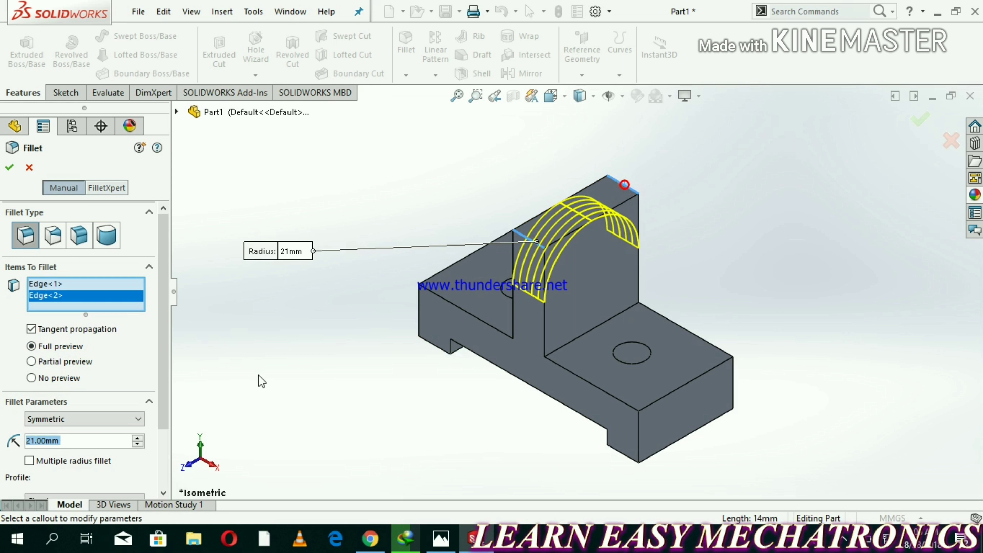
{"action": "left_click", "coordinate": [12, 168]}
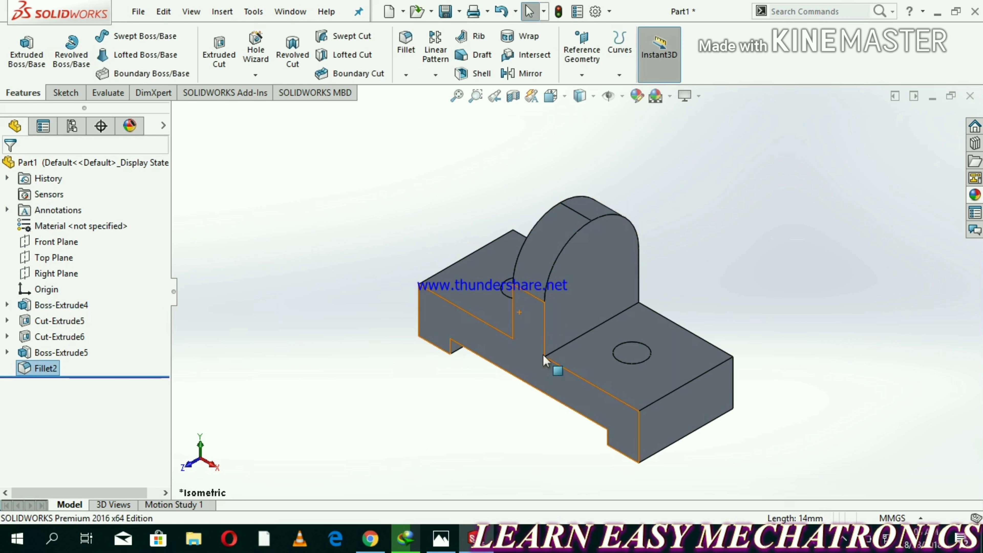
View the upright's front face straight on and compare it with the reference drawing
{"action": "left_click", "coordinate": [611, 288]}
{"action": "left_click", "coordinate": [704, 240]}
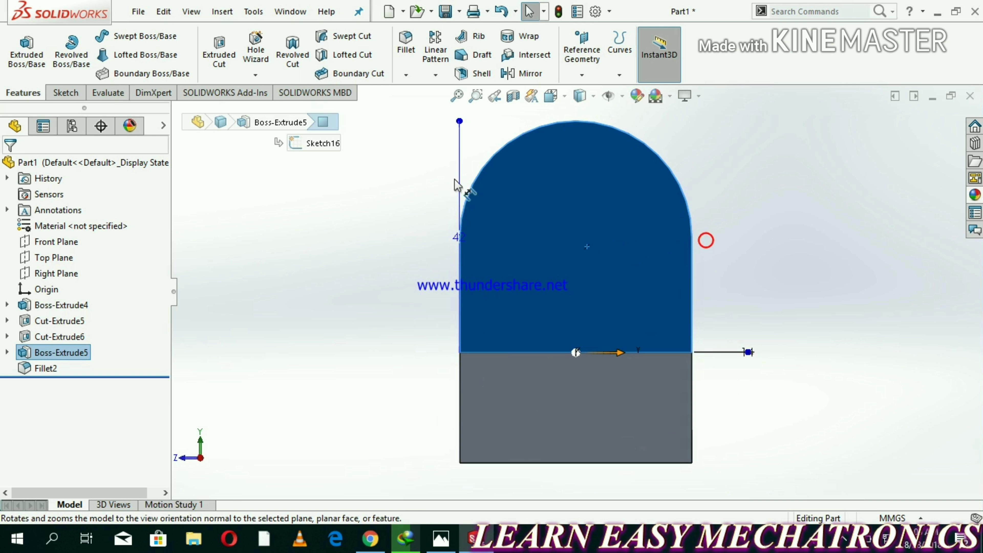
{"action": "left_click", "coordinate": [456, 537]}
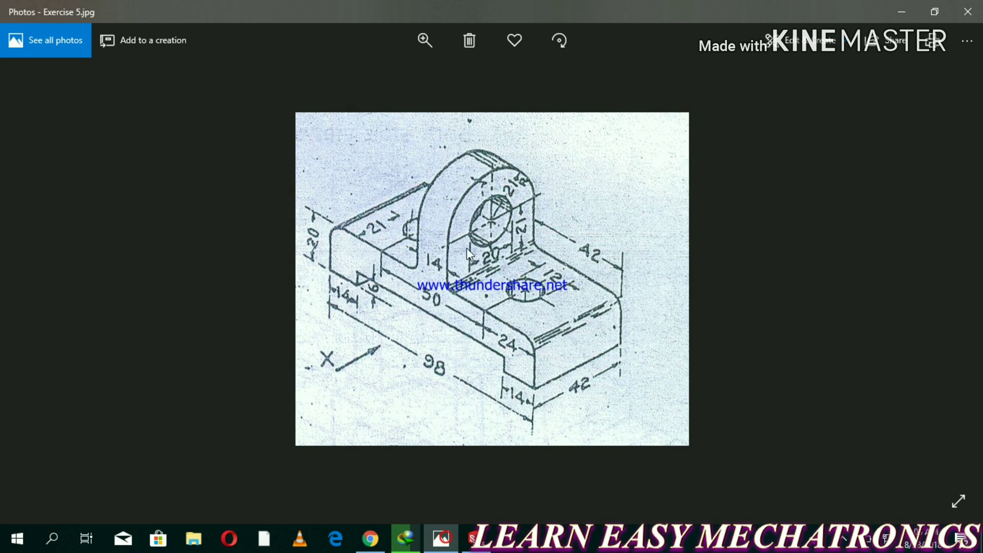
{"action": "left_click", "coordinate": [444, 550]}
{"action": "left_click", "coordinate": [611, 299]}
Sketch a circle centred on the upright's arc centre and dimension it Ø20
{"action": "left_click", "coordinate": [65, 93]}
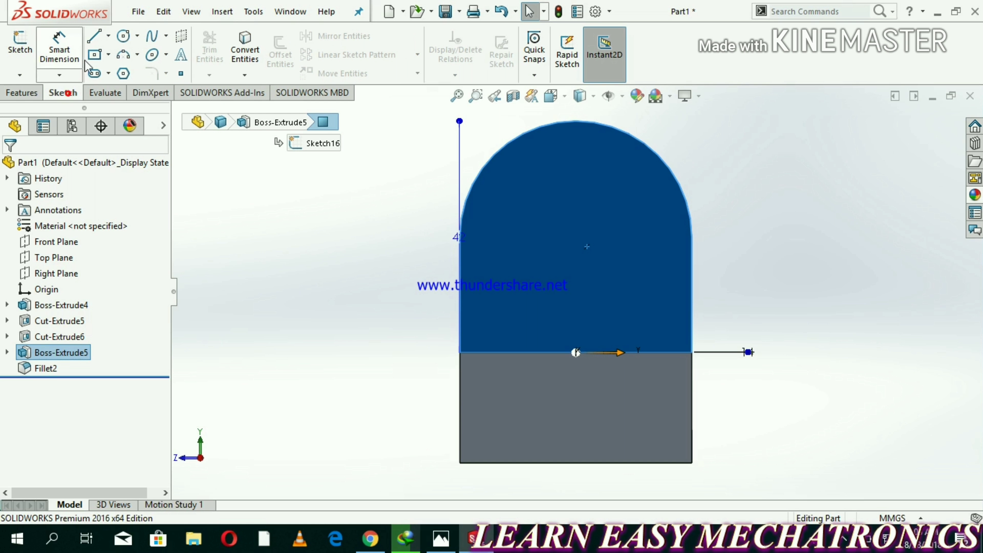
{"action": "left_click", "coordinate": [124, 36]}
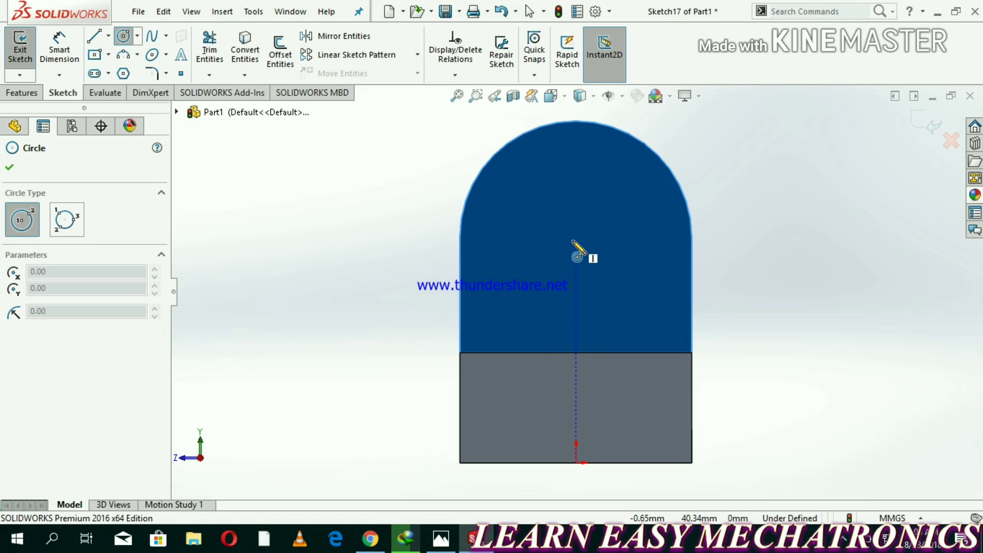
{"action": "left_click", "coordinate": [577, 234]}
{"action": "left_click", "coordinate": [577, 188]}
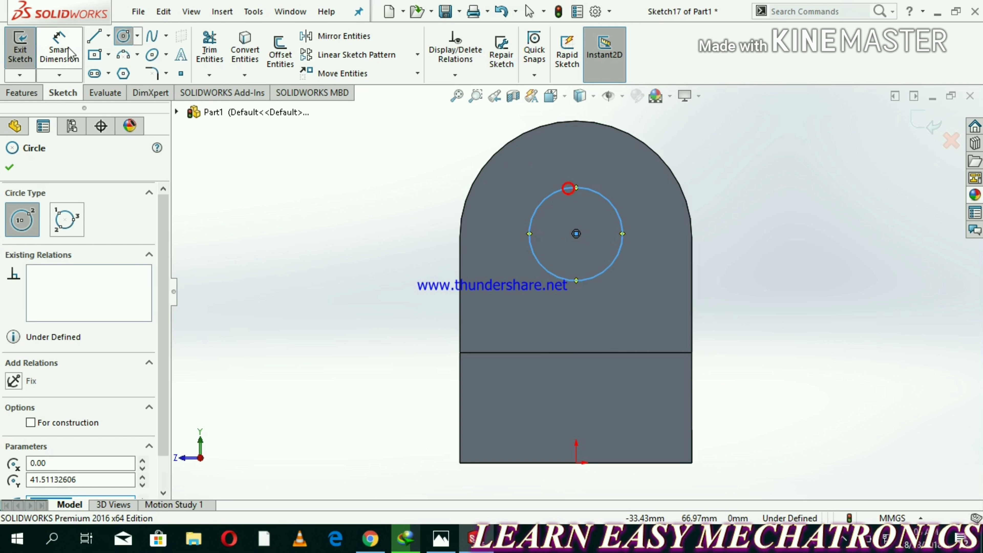
{"action": "key", "text": "d"}
{"action": "left_click", "coordinate": [531, 230]}
{"action": "left_click", "coordinate": [366, 267]}
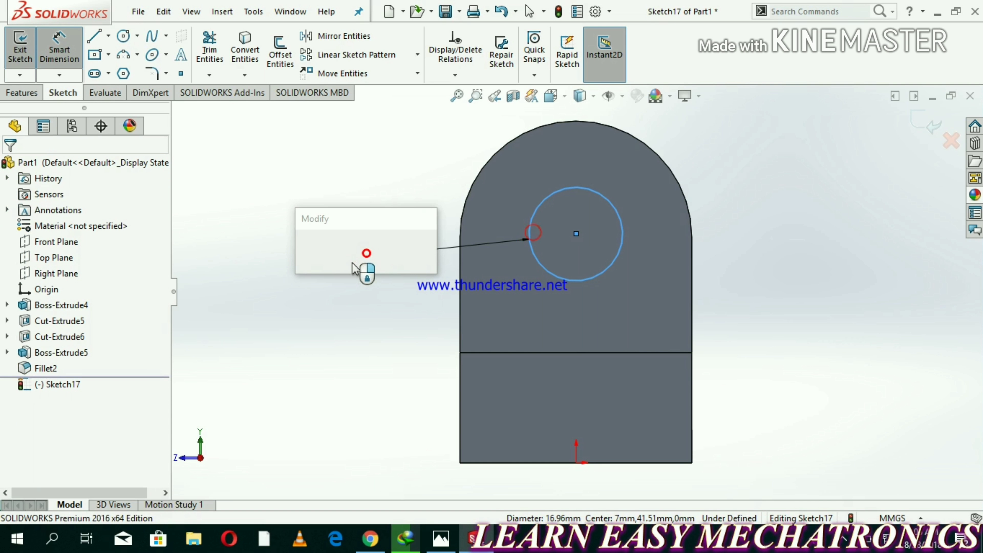
{"action": "type", "text": "20"}
{"action": "key", "text": "Return"}
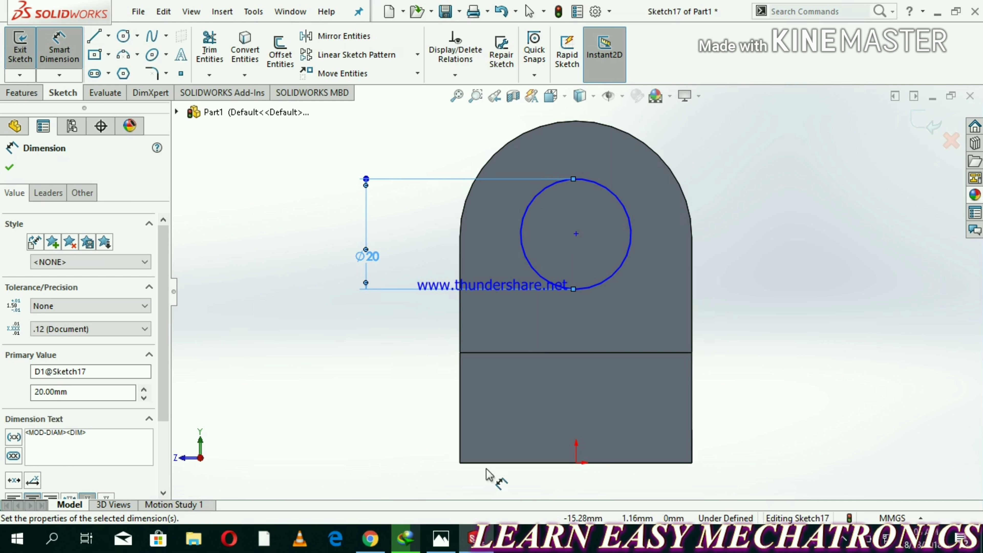
Dimension the circle centre 21 mm above the horizontal line across the upright
{"action": "left_click", "coordinate": [441, 539]}
{"action": "left_click", "coordinate": [441, 539]}
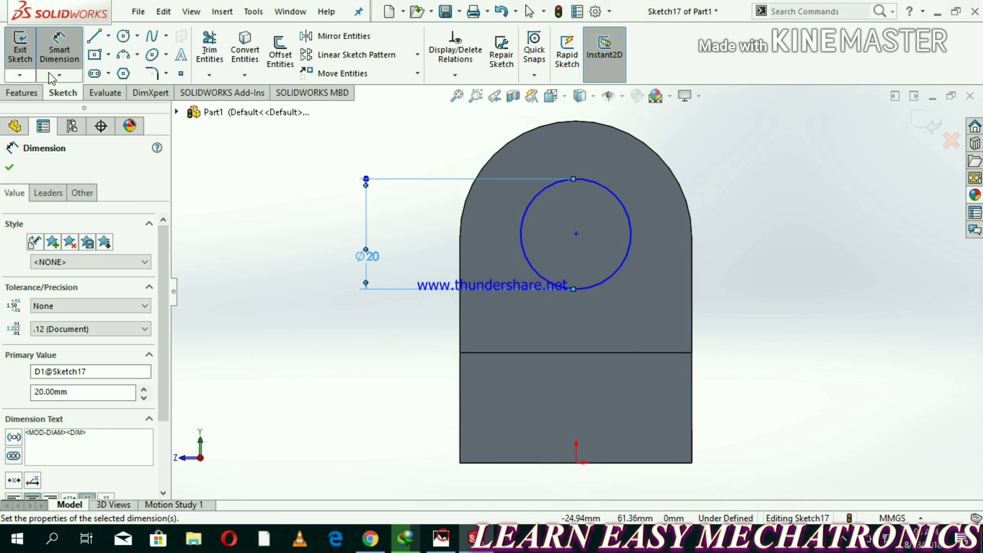
{"action": "left_click", "coordinate": [577, 235]}
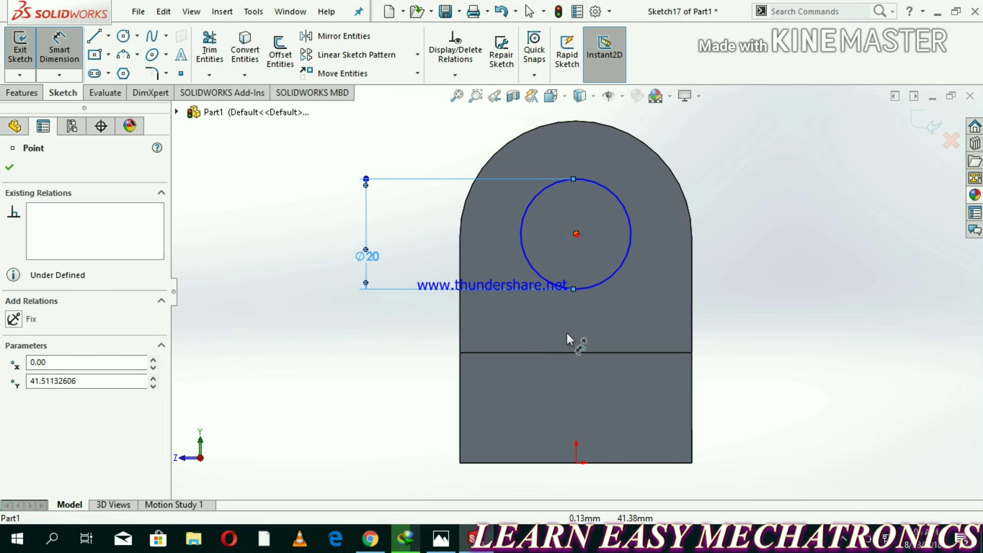
{"action": "left_click", "coordinate": [571, 353]}
{"action": "left_click", "coordinate": [417, 329]}
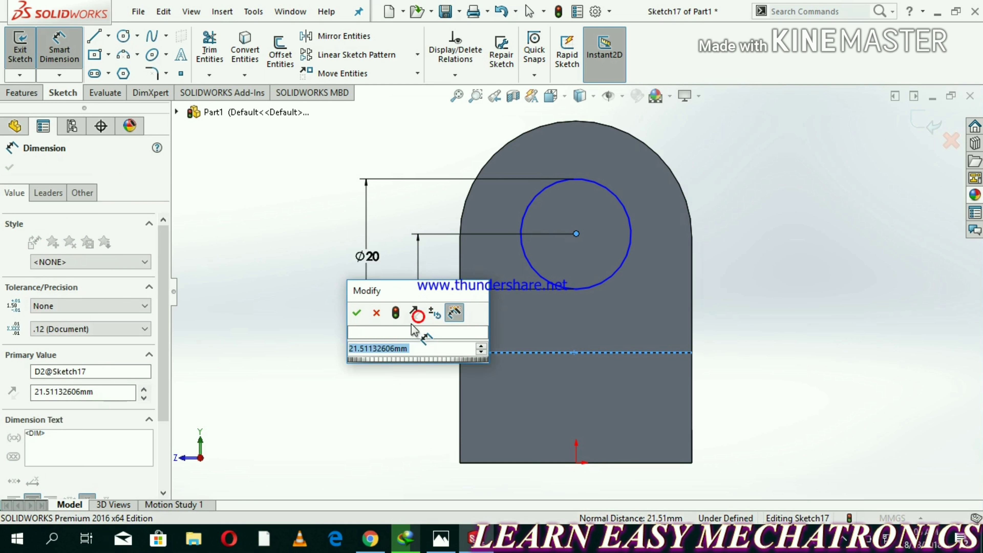
{"action": "type", "text": "21"}
{"action": "key", "text": "Return"}
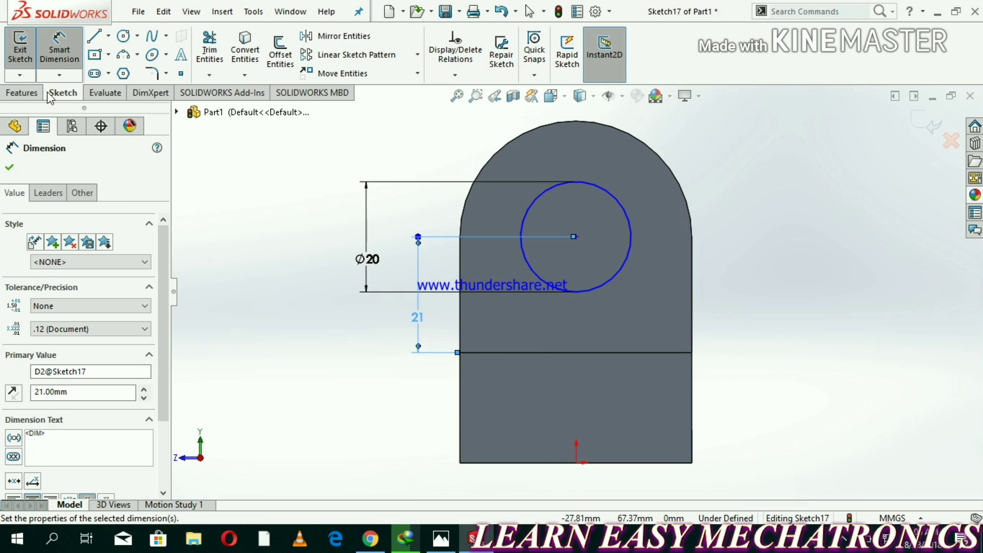
{"action": "left_click", "coordinate": [33, 93]}
Extrude-cut the Ø20 circle Through All and view the bored upright in isometric
{"action": "left_click", "coordinate": [231, 46]}
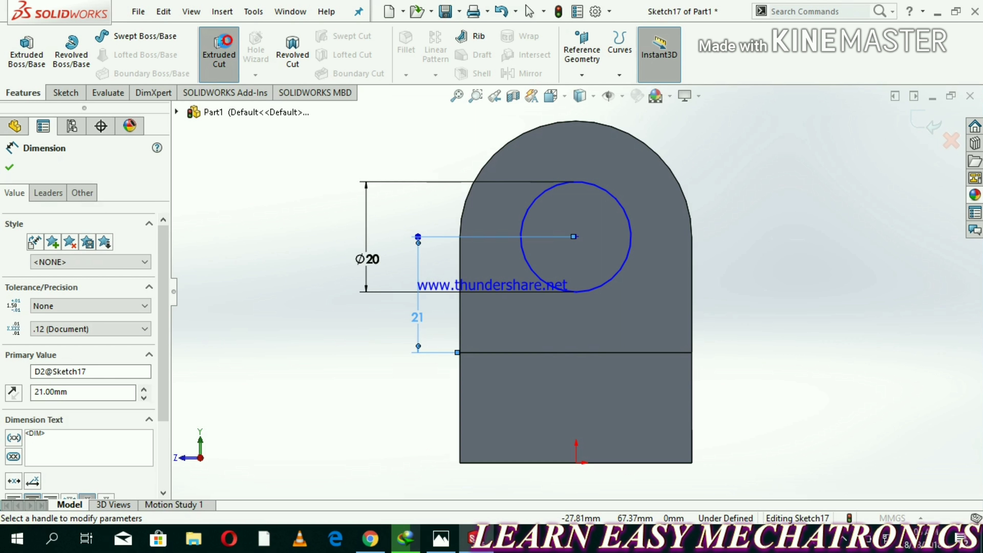
{"action": "left_click", "coordinate": [59, 258]}
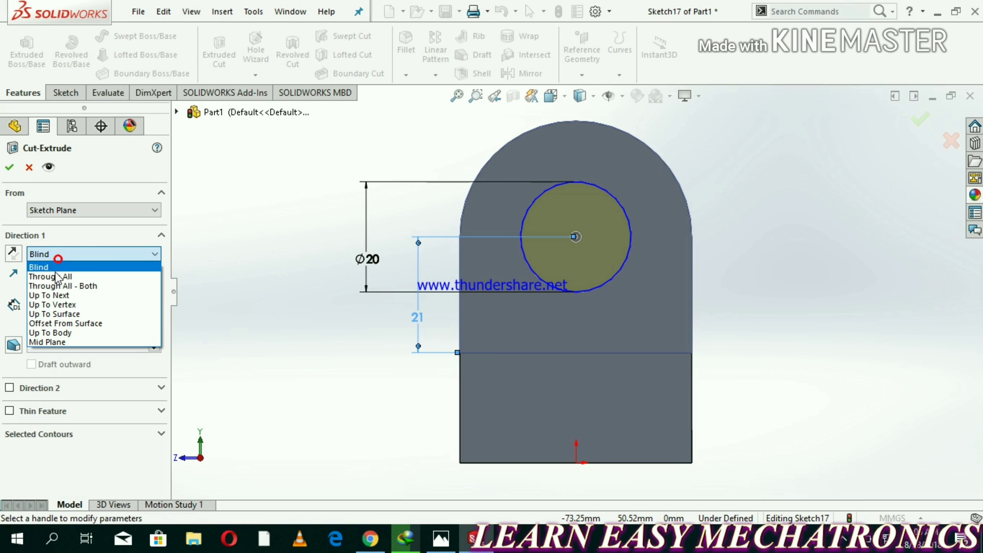
{"action": "key", "text": "Return"}
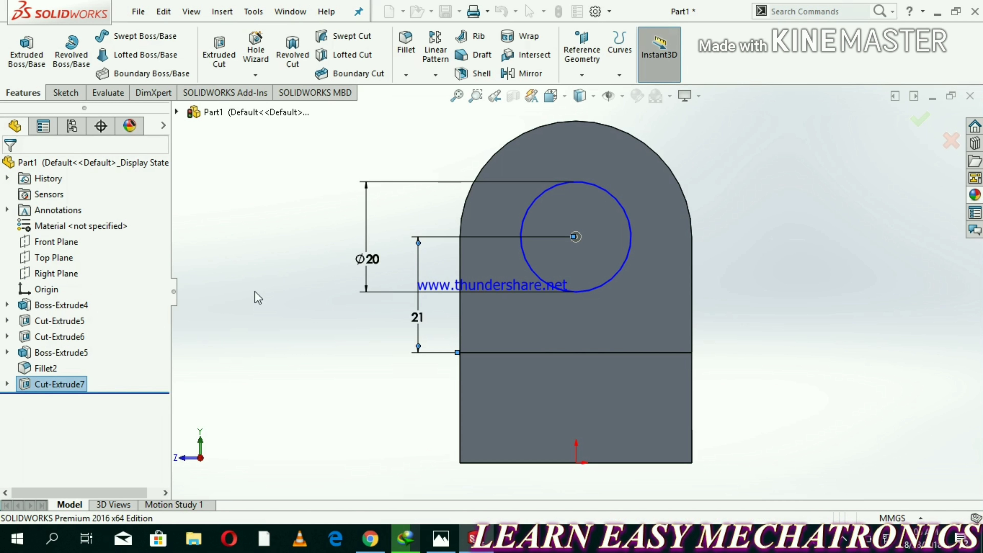
{"action": "left_click", "coordinate": [551, 96]}
{"action": "left_click", "coordinate": [633, 136]}
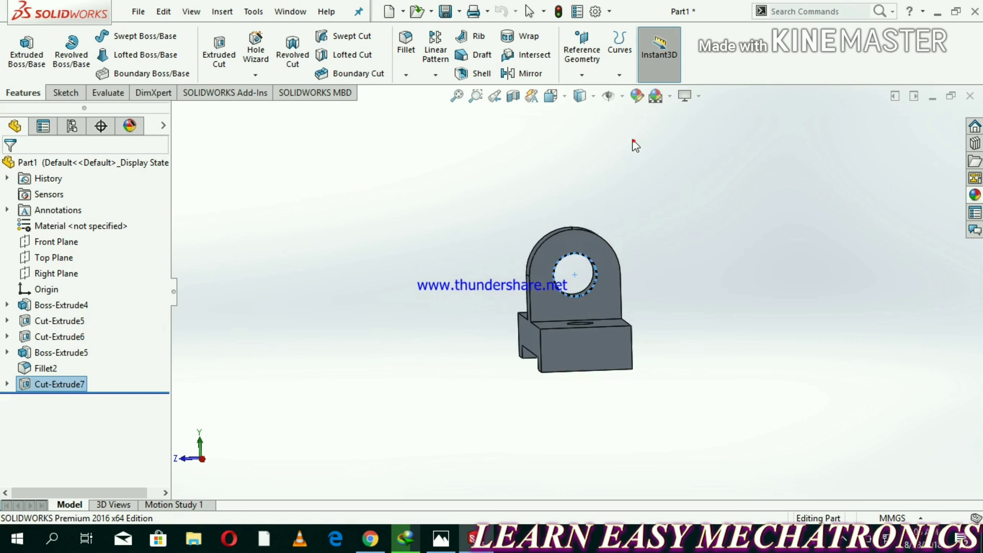
{"action": "left_click", "coordinate": [420, 374]}
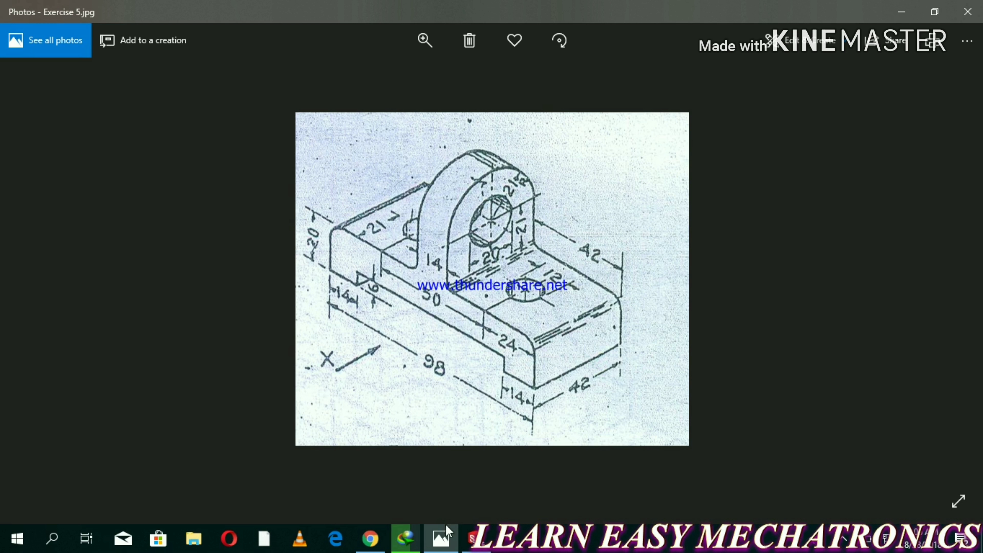
{"action": "left_click", "coordinate": [441, 540]}
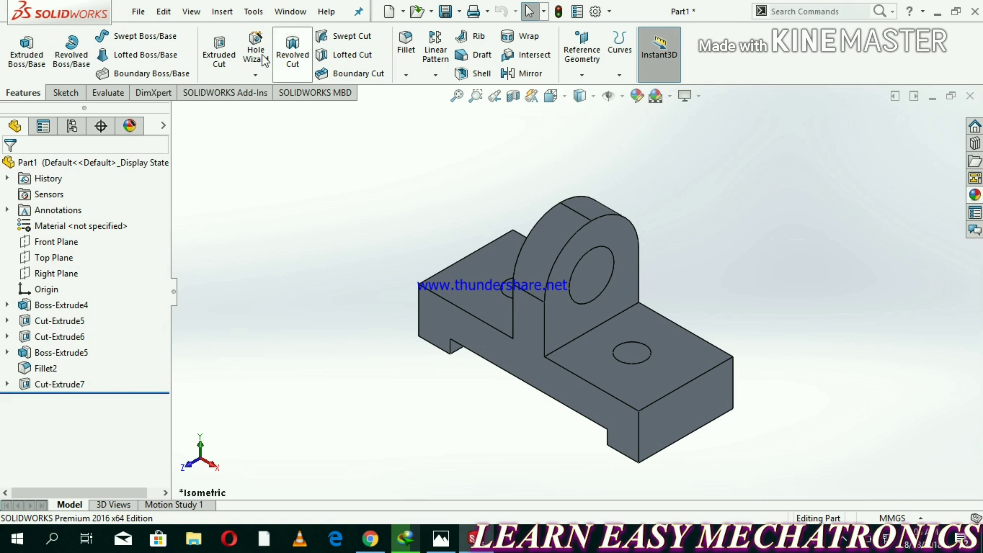
Fillet the back and front end edges of the base with a 10 mm radius
{"action": "left_click", "coordinate": [415, 39]}
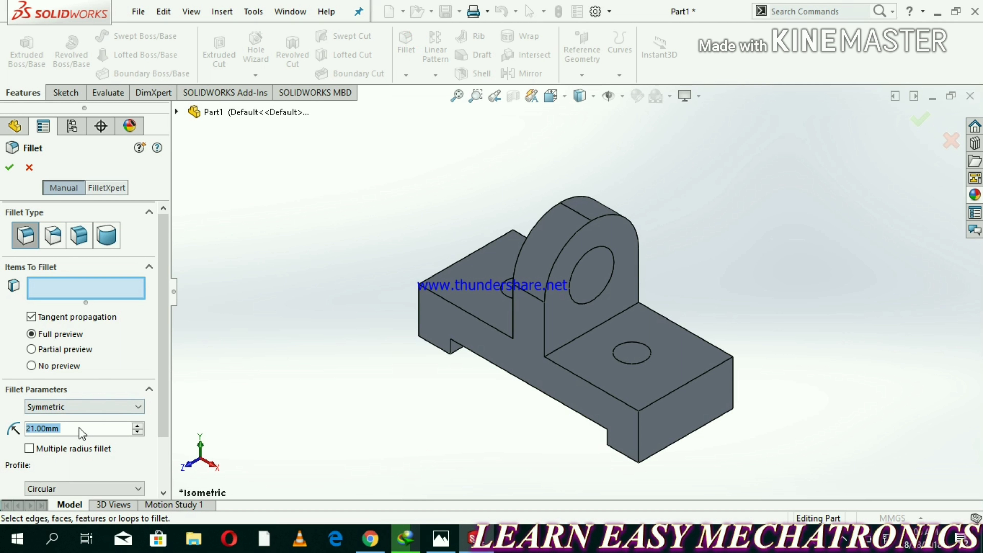
{"action": "type", "text": "2"}
{"action": "key", "text": "Return"}
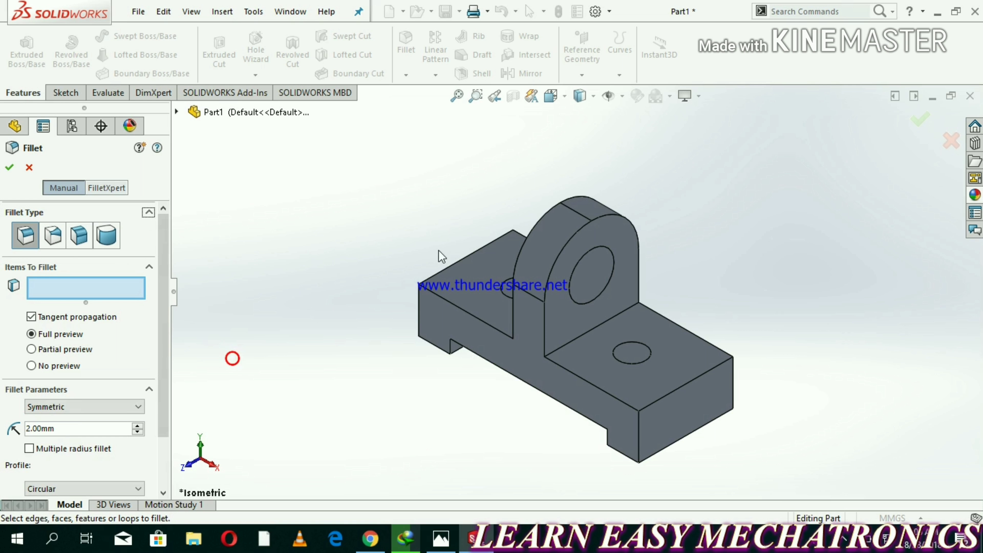
{"action": "left_click", "coordinate": [457, 266]}
{"action": "left_click", "coordinate": [668, 395]}
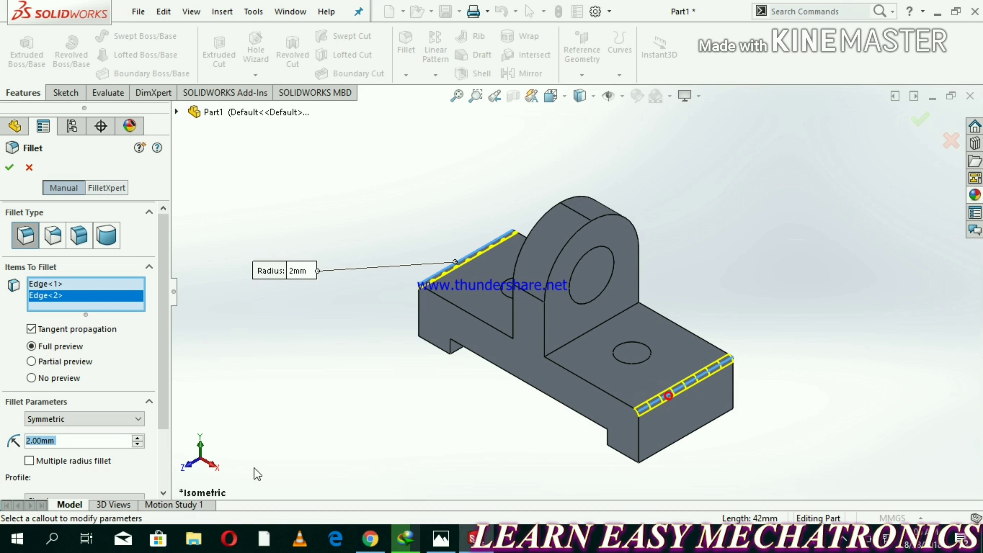
{"action": "left_click", "coordinate": [137, 438]}
{"action": "type", "text": "22"}
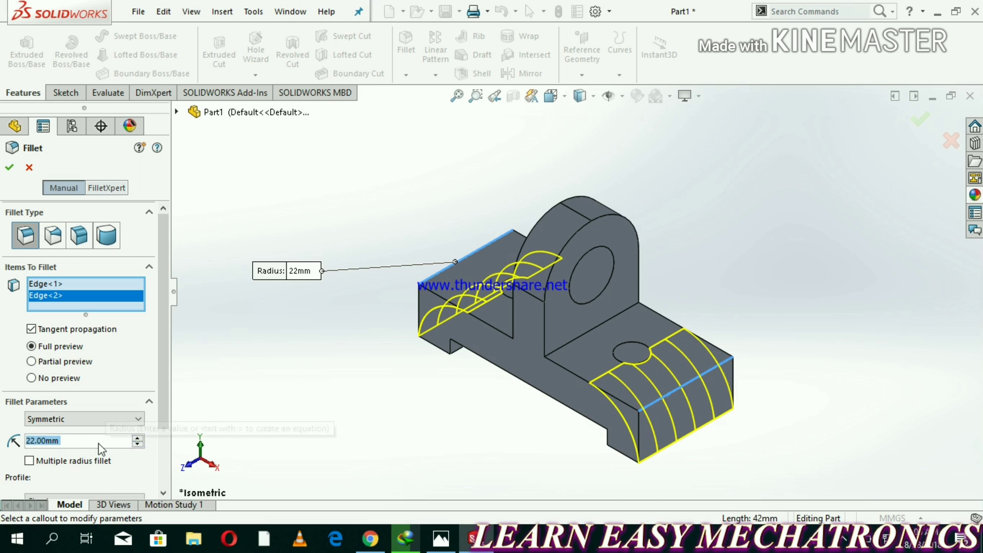
{"action": "type", "text": "5"}
{"action": "left_click", "coordinate": [224, 412]}
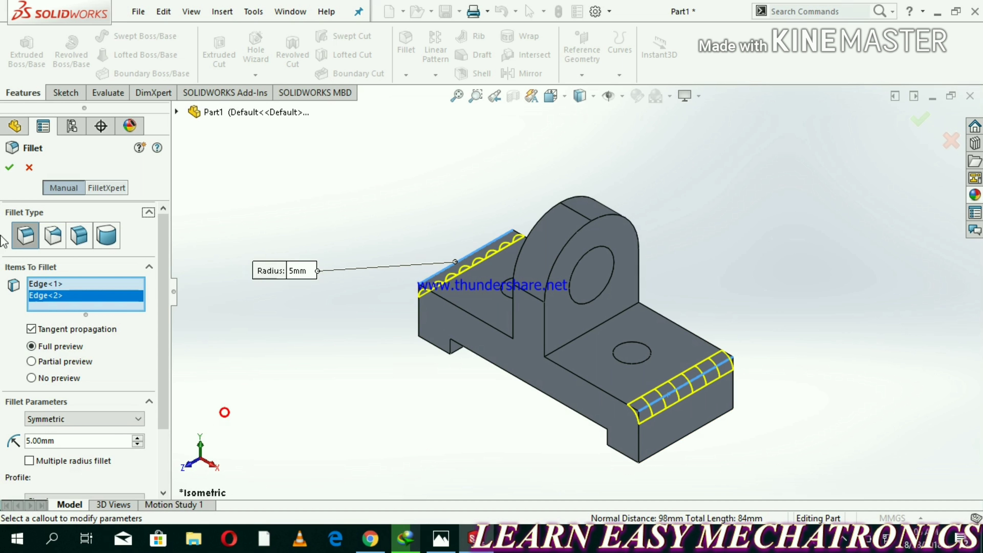
{"action": "left_click", "coordinate": [69, 440]}
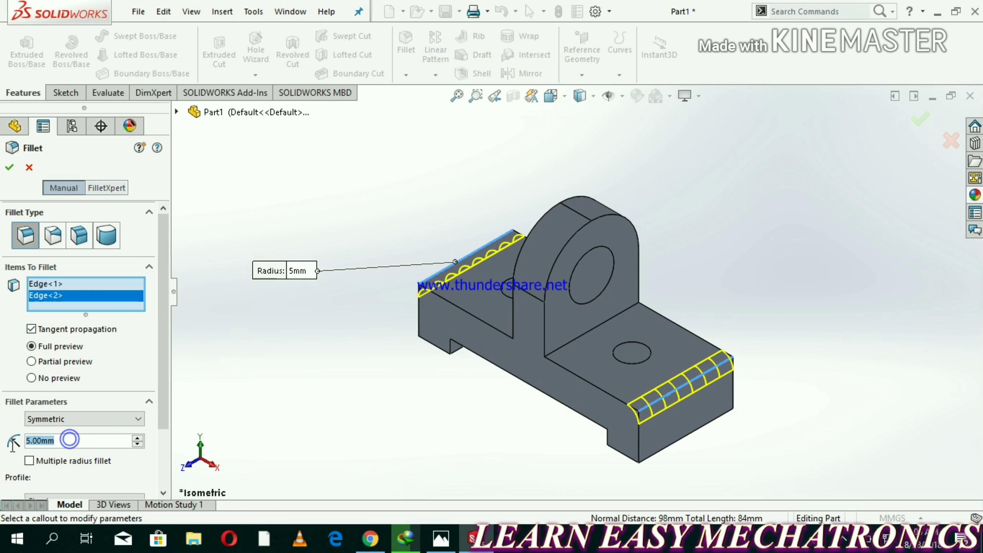
{"action": "type", "text": "10"}
{"action": "left_click", "coordinate": [331, 416]}
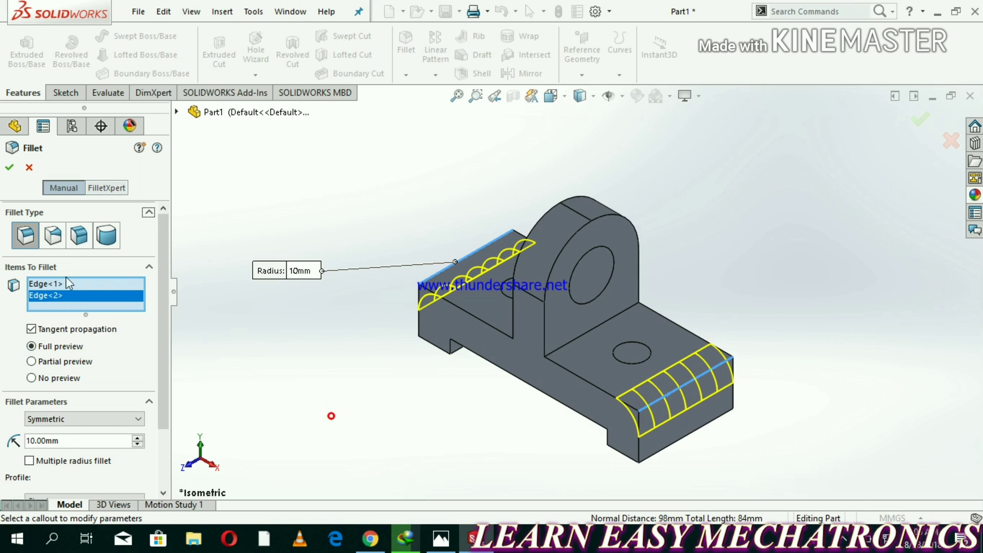
{"action": "left_click", "coordinate": [10, 169]}
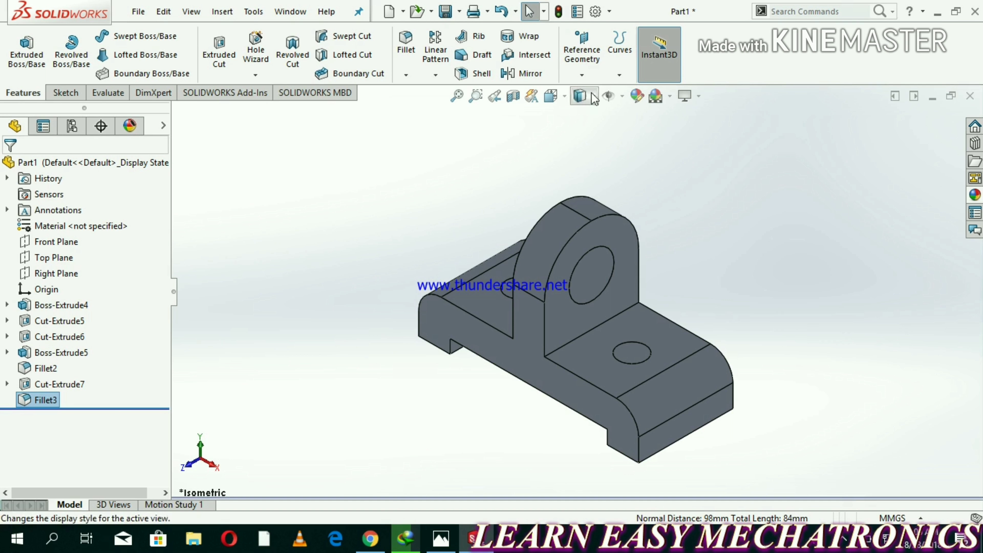
In isometric view, turn on perspective, cartoon edges, shadows and ambient occlusion
{"action": "left_click", "coordinate": [550, 96]}
{"action": "left_click", "coordinate": [630, 136]}
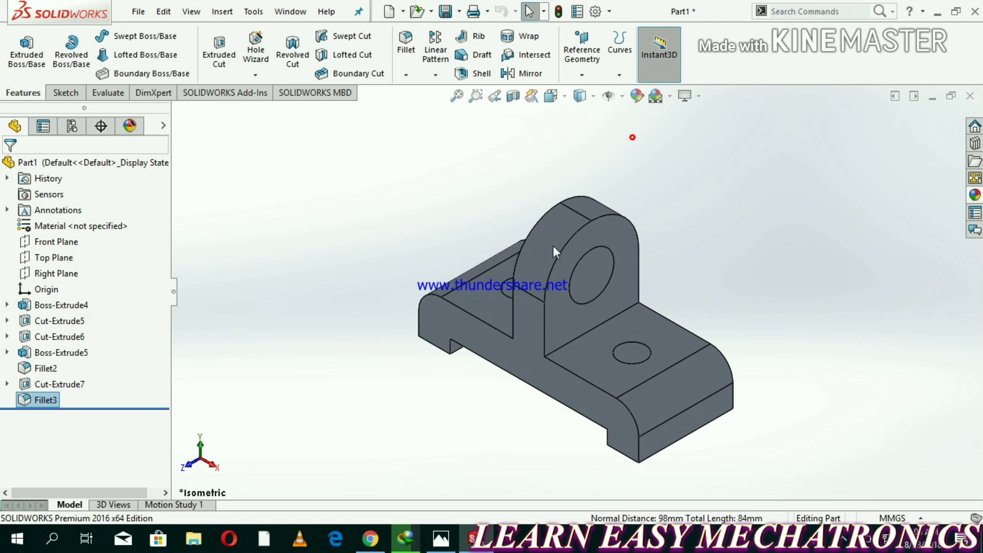
{"action": "left_click", "coordinate": [627, 372]}
{"action": "left_click", "coordinate": [582, 345]}
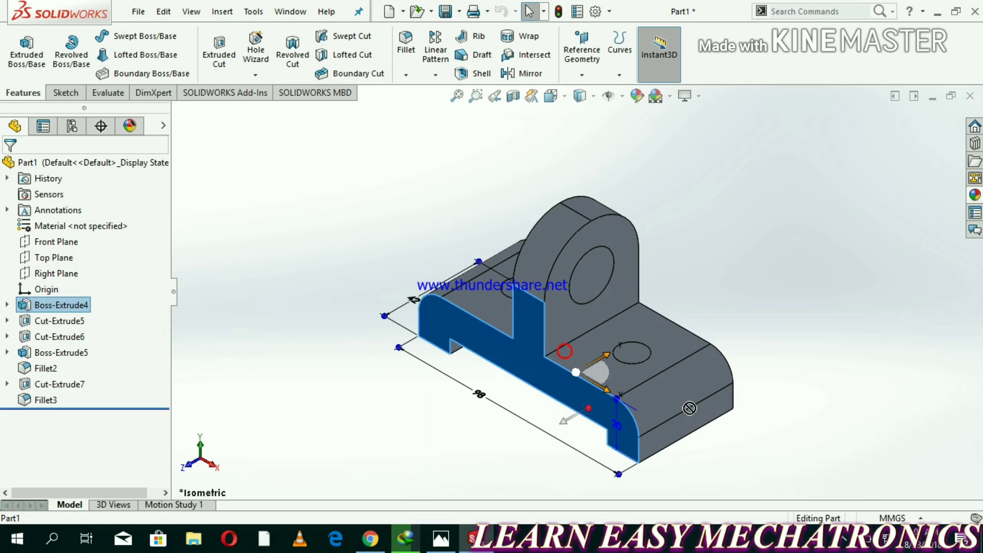
{"action": "left_click", "coordinate": [717, 432]}
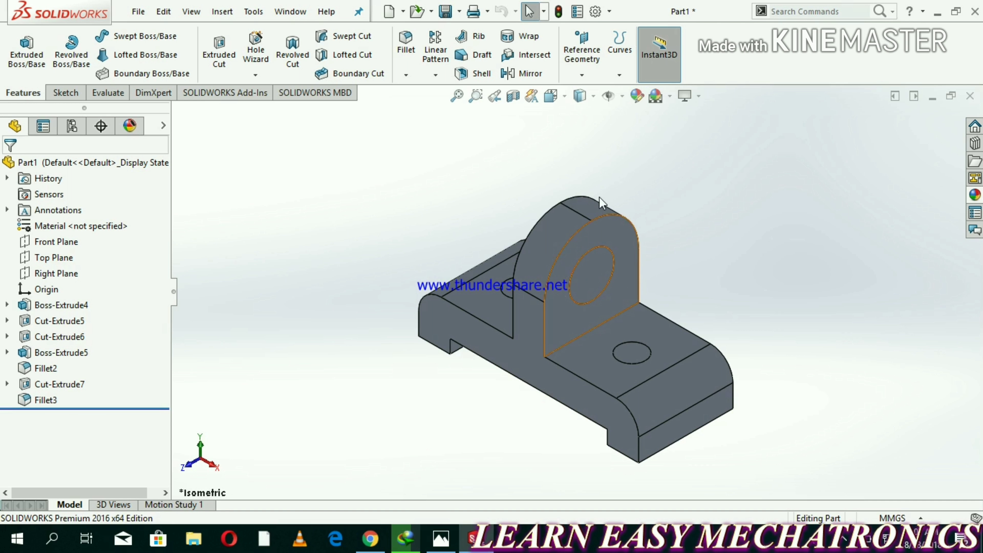
{"action": "left_click", "coordinate": [699, 96]}
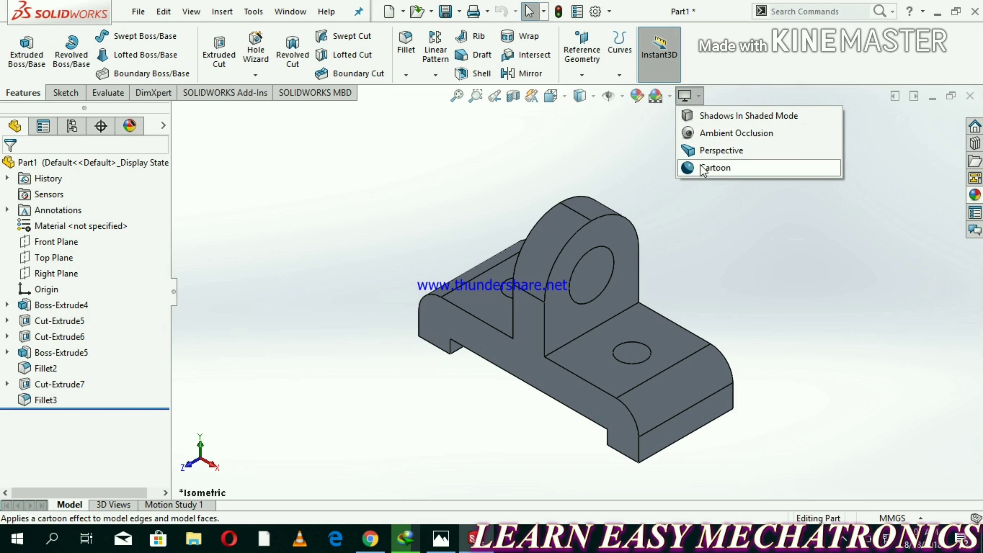
{"action": "left_click", "coordinate": [692, 151]}
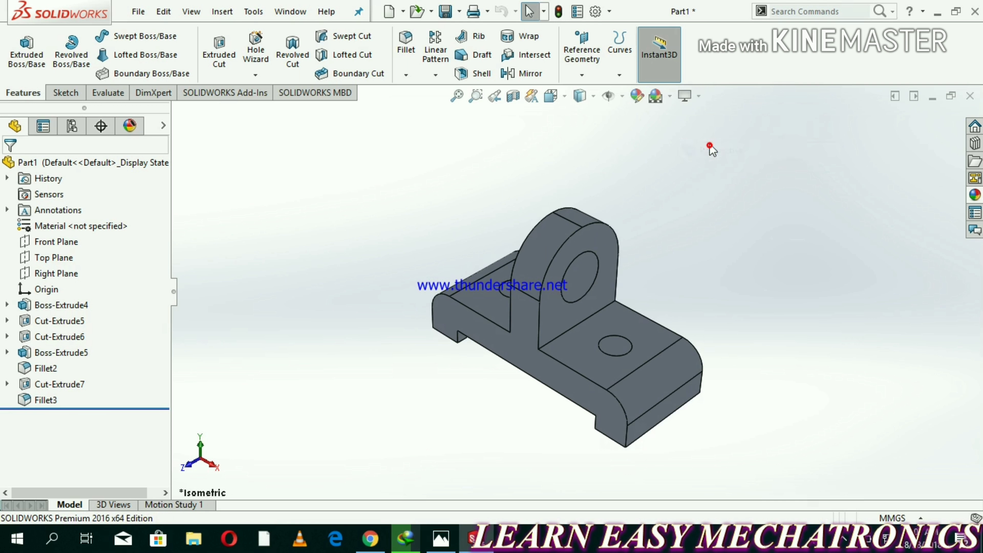
{"action": "left_click", "coordinate": [699, 96]}
{"action": "left_click", "coordinate": [702, 170]}
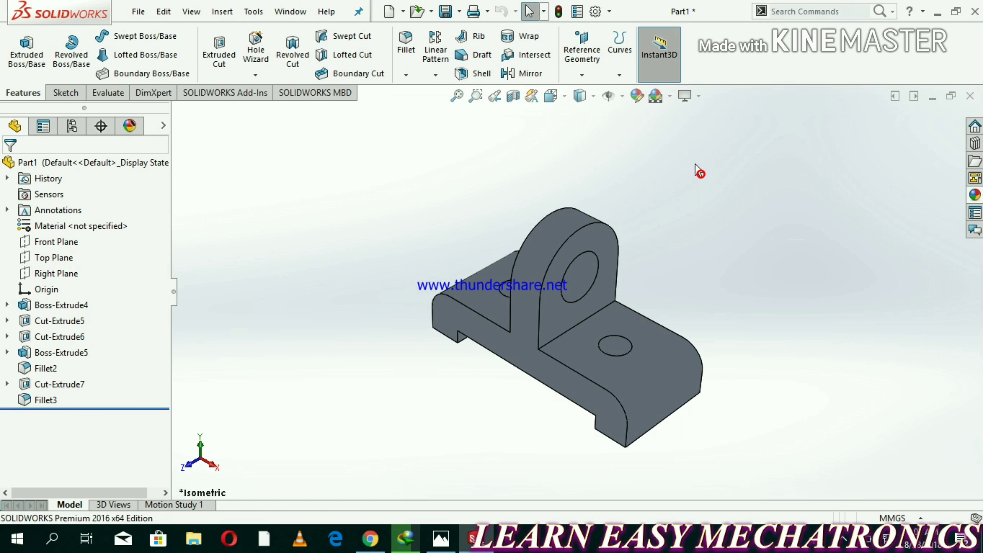
{"action": "left_click", "coordinate": [686, 96]}
{"action": "left_click", "coordinate": [713, 117]}
{"action": "left_click", "coordinate": [699, 96]}
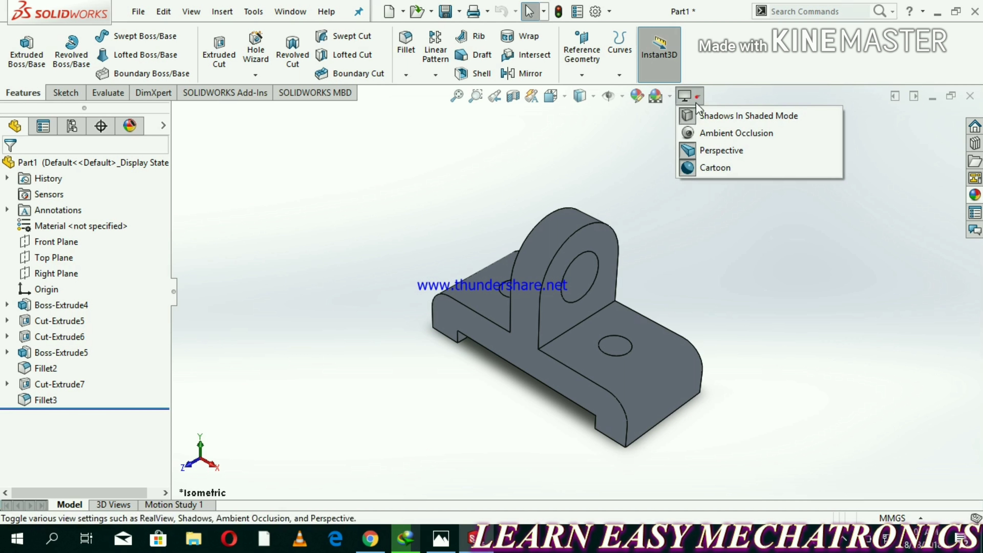
{"action": "left_click", "coordinate": [710, 132]}
Apply the Plain White scene, rotate the model to inspect it, and save the part
{"action": "left_click", "coordinate": [670, 96]}
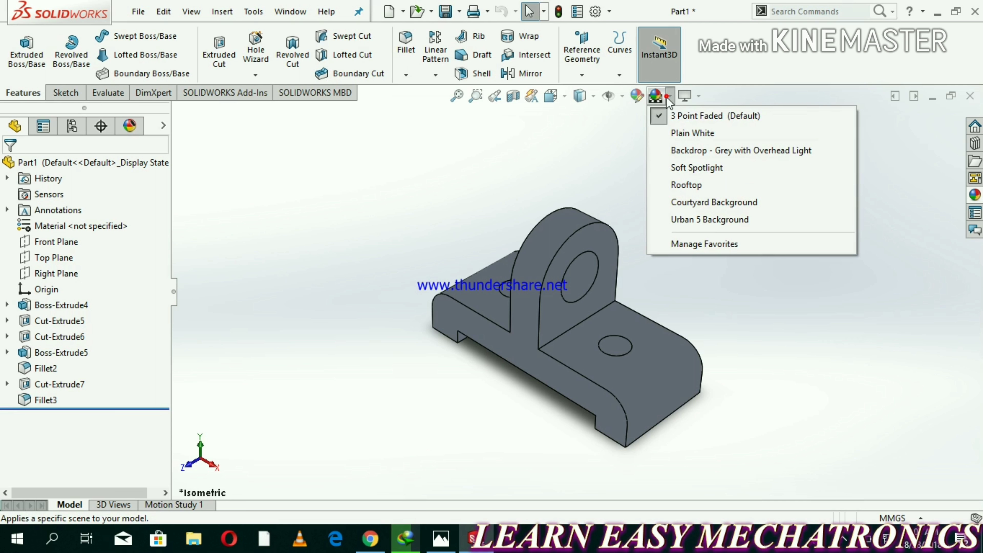
{"action": "left_click", "coordinate": [683, 132]}
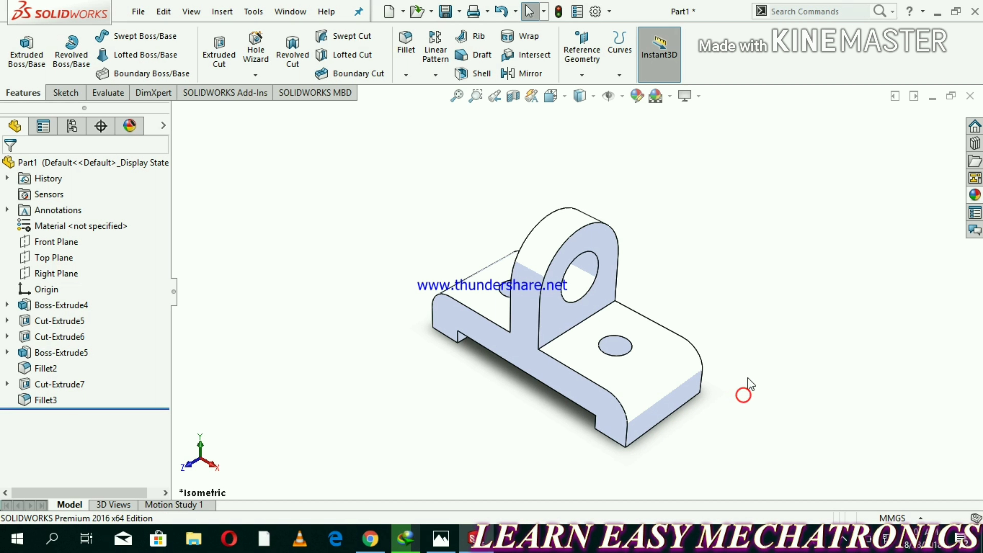
{"action": "middle_click_drag", "start_coordinate": [748, 379], "coordinate": [762, 370]}
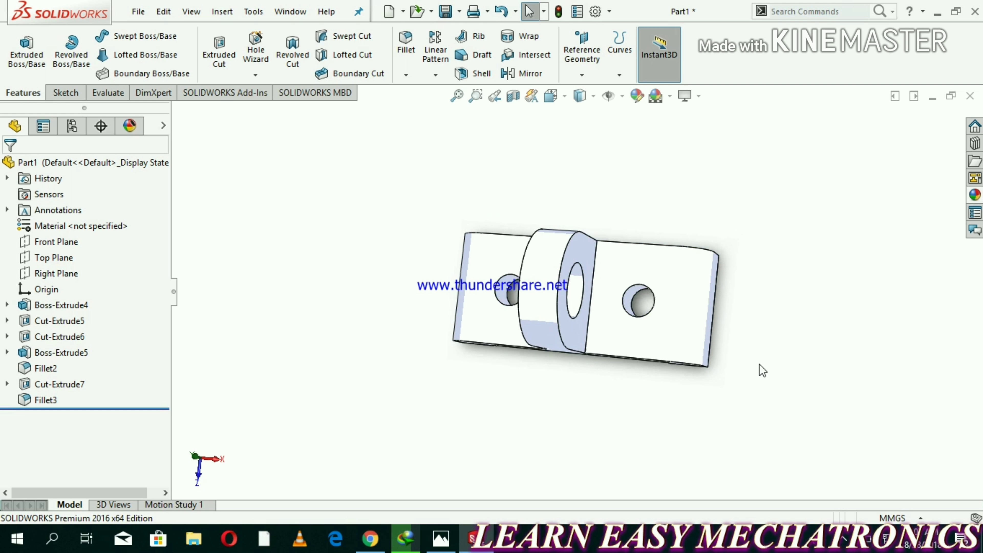
{"action": "key", "text": "Up"}
{"action": "key", "text": "Up"}
{"action": "key", "text": "Up"}
{"action": "left_click", "coordinate": [138, 11]}
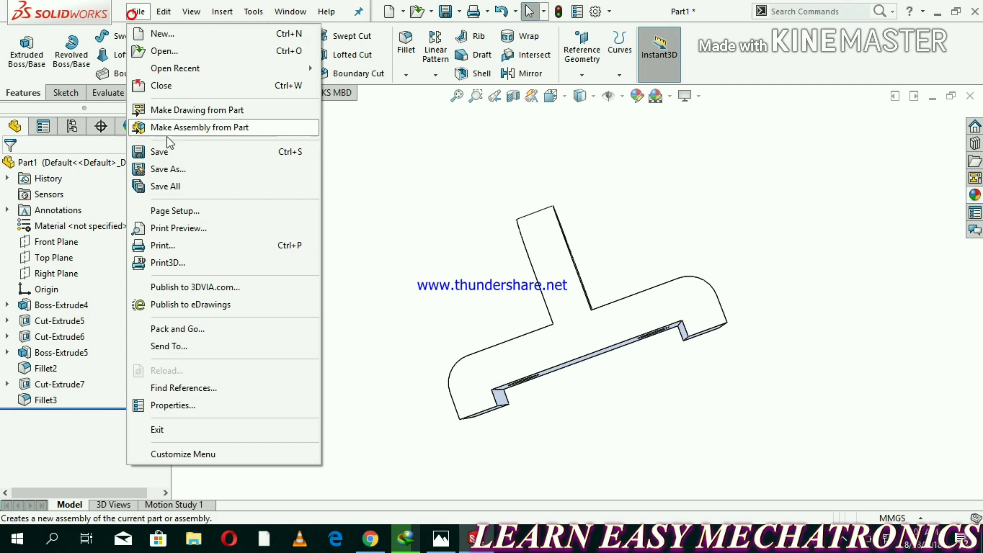
{"action": "left_click", "coordinate": [166, 152]}
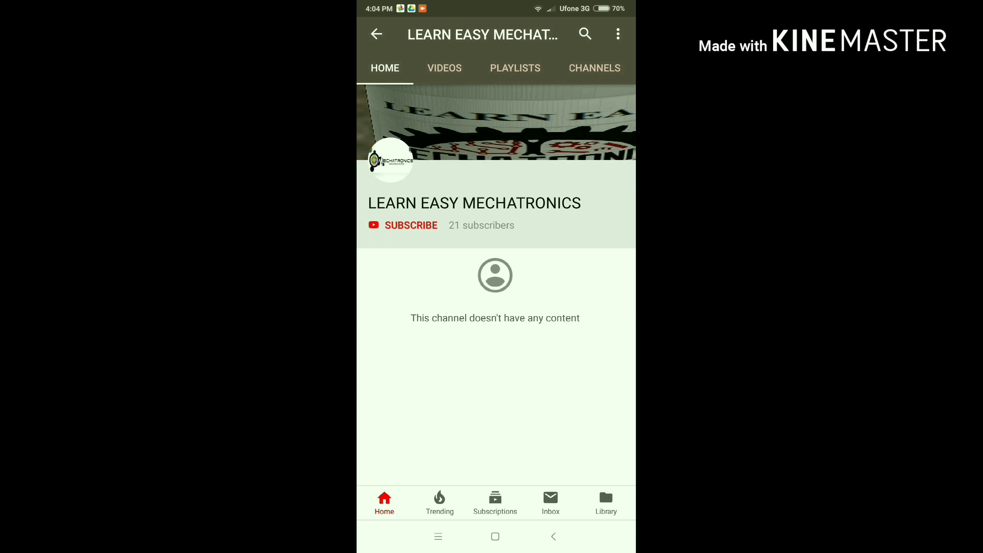
Hit the red SUBSCRIBE button on the Learn Easy Mechatronics channel page
{"action": "left_click", "coordinate": [411, 225]}
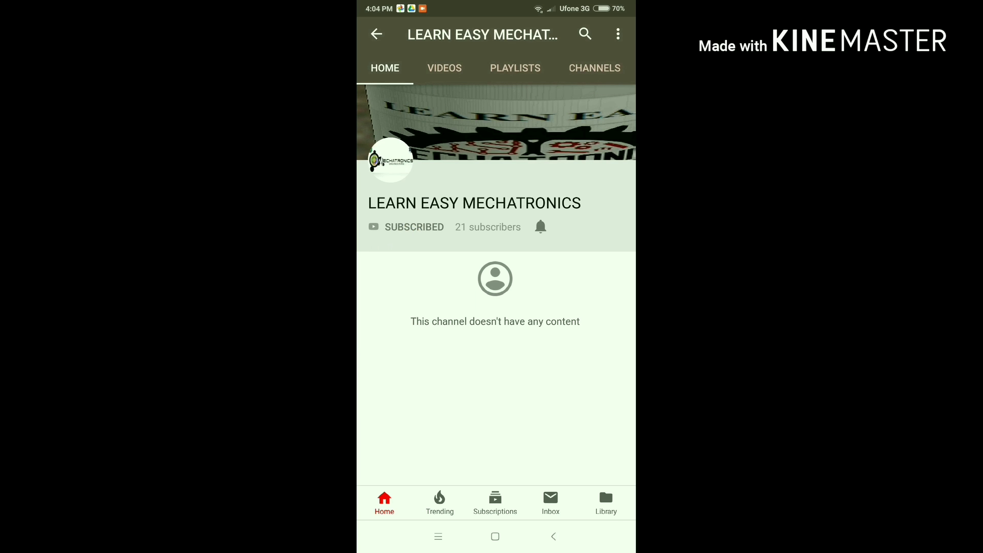